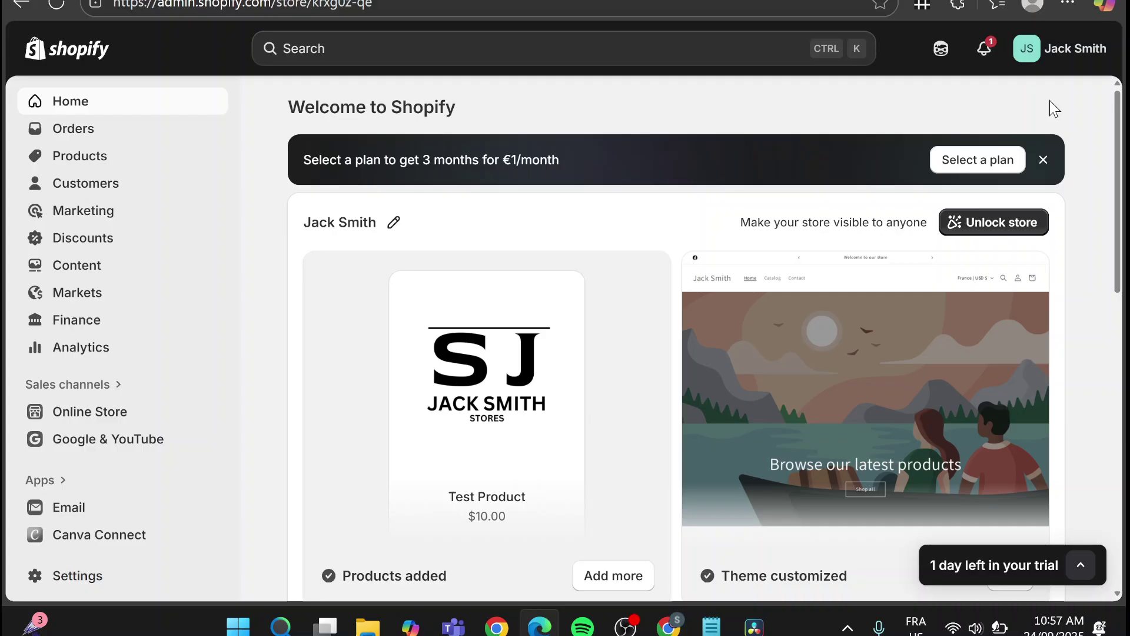
Close the 'Select a plan' offer banner on the Home dashboard.
click(1045, 159)
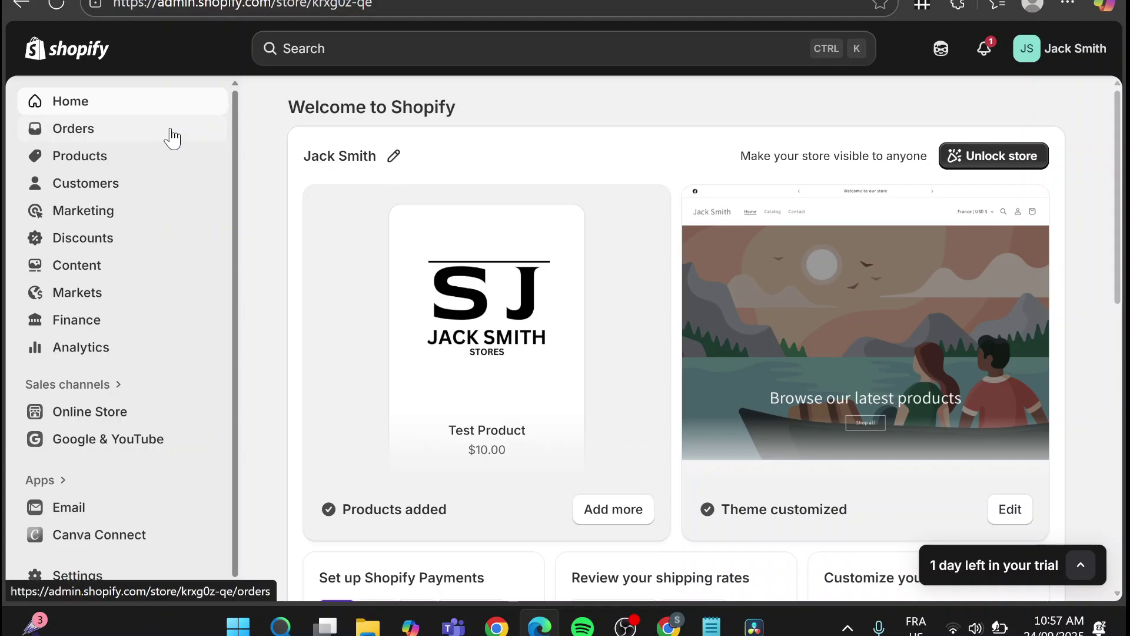
scroll(63, 575, down, 1)
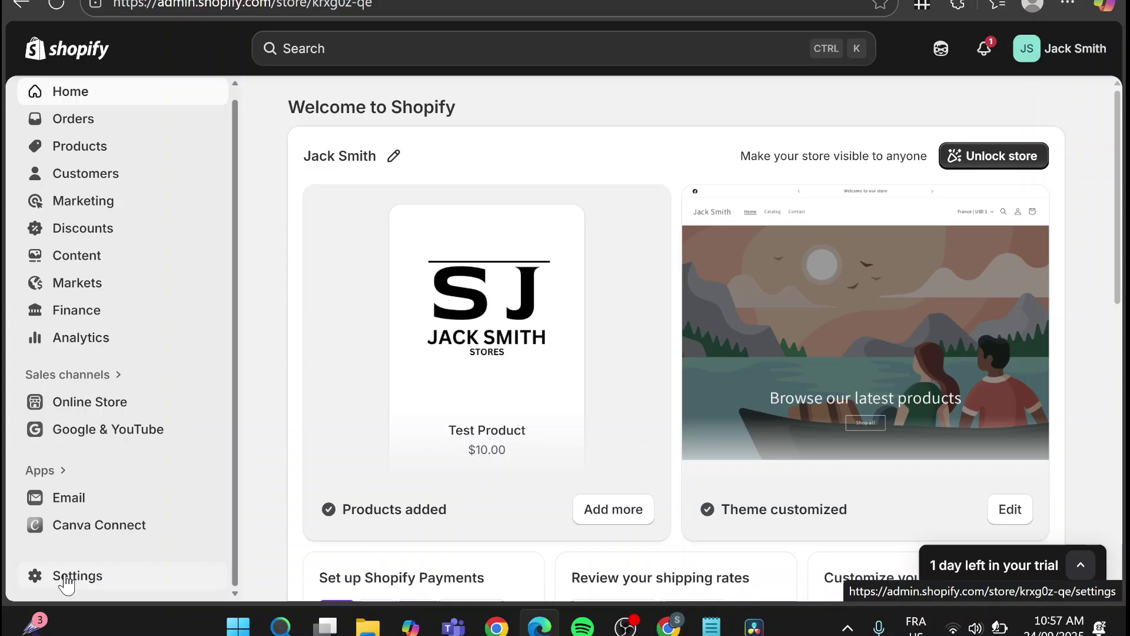
Go to Settings and open the Taxes and duties page.
click(66, 577)
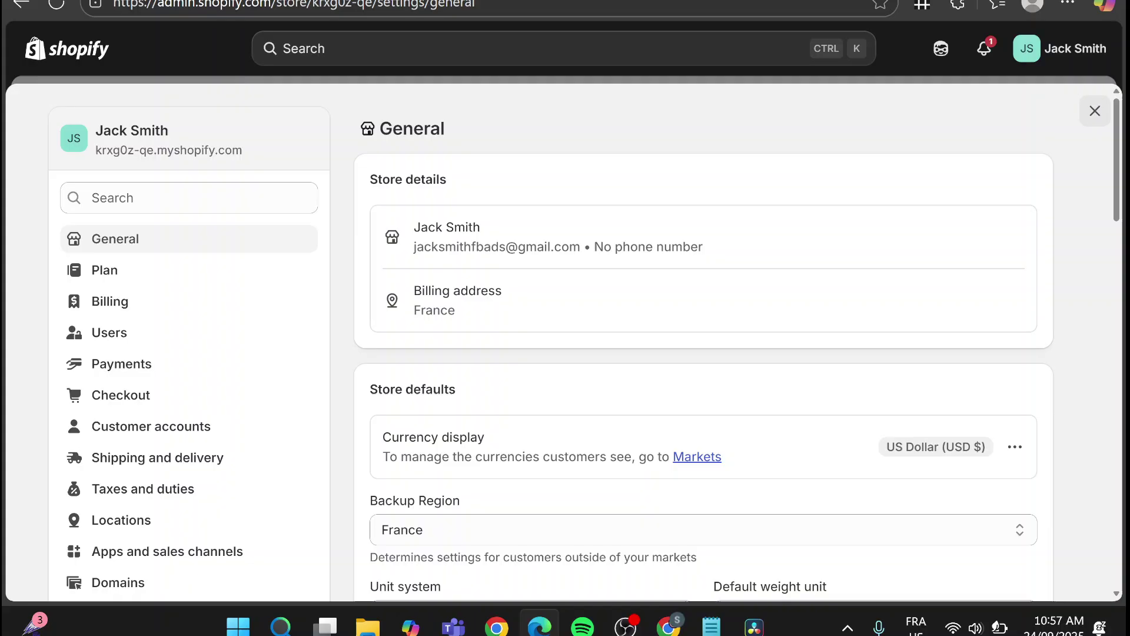
scroll(249, 271, down, 2)
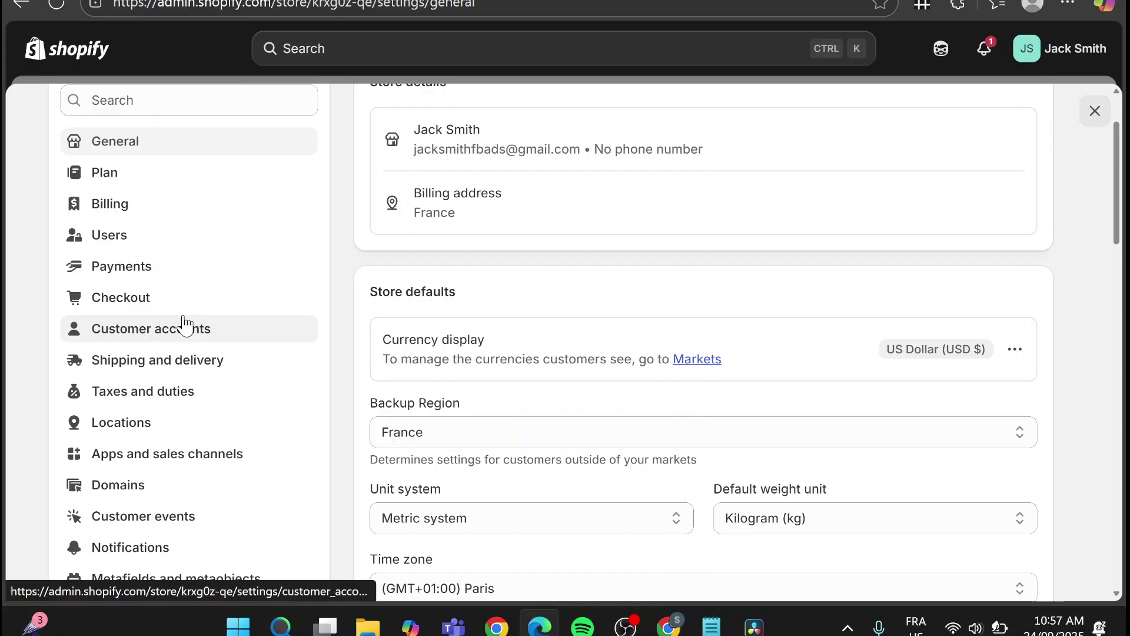
scroll(136, 361, down, 2)
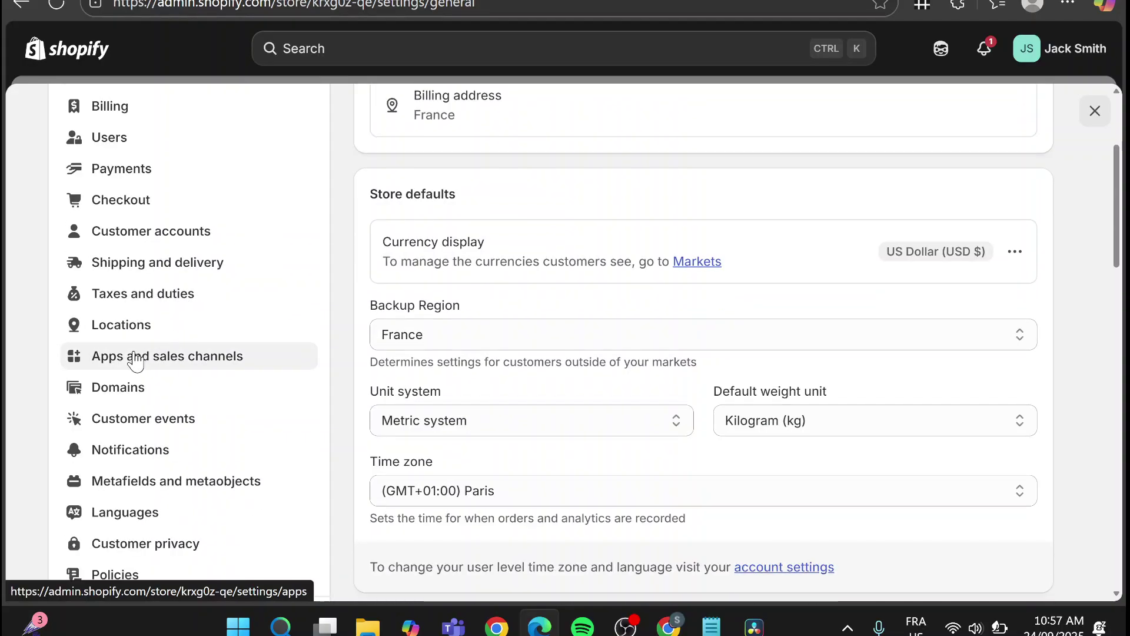
click(154, 306)
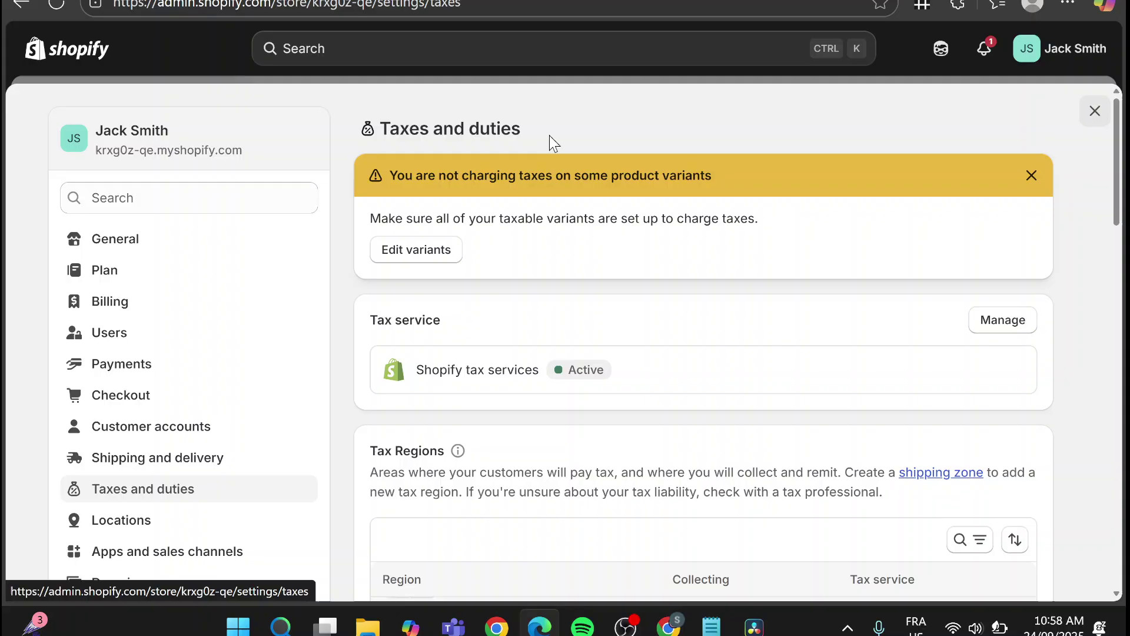
Scroll down to the Global settings card of the Taxes and duties page.
scroll(722, 138, down, 20)
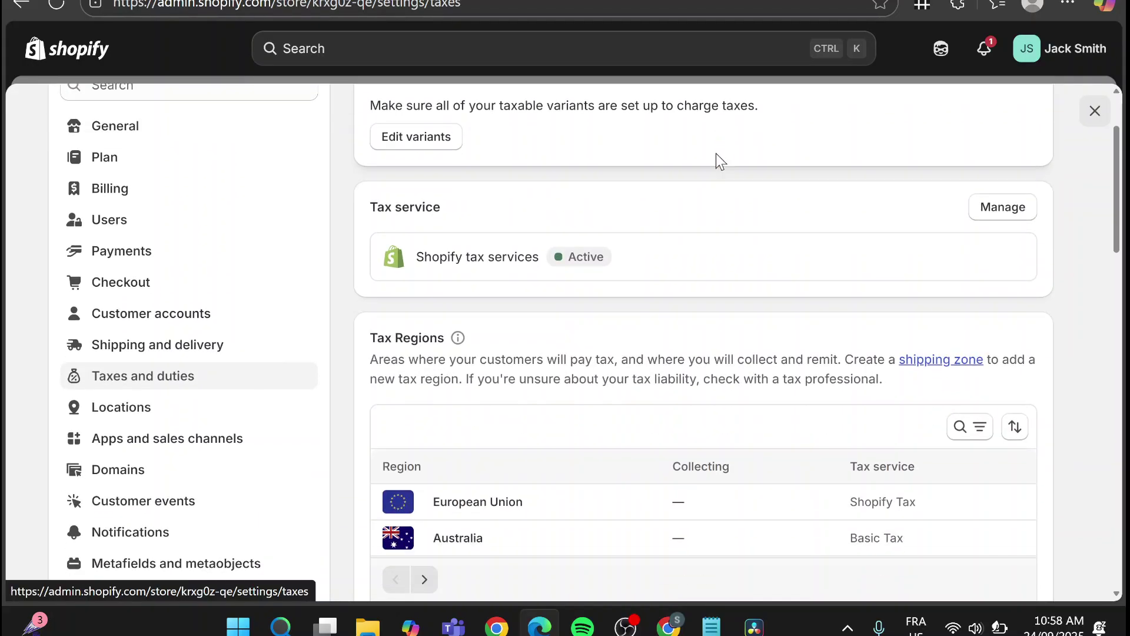
scroll(718, 165, down, 2)
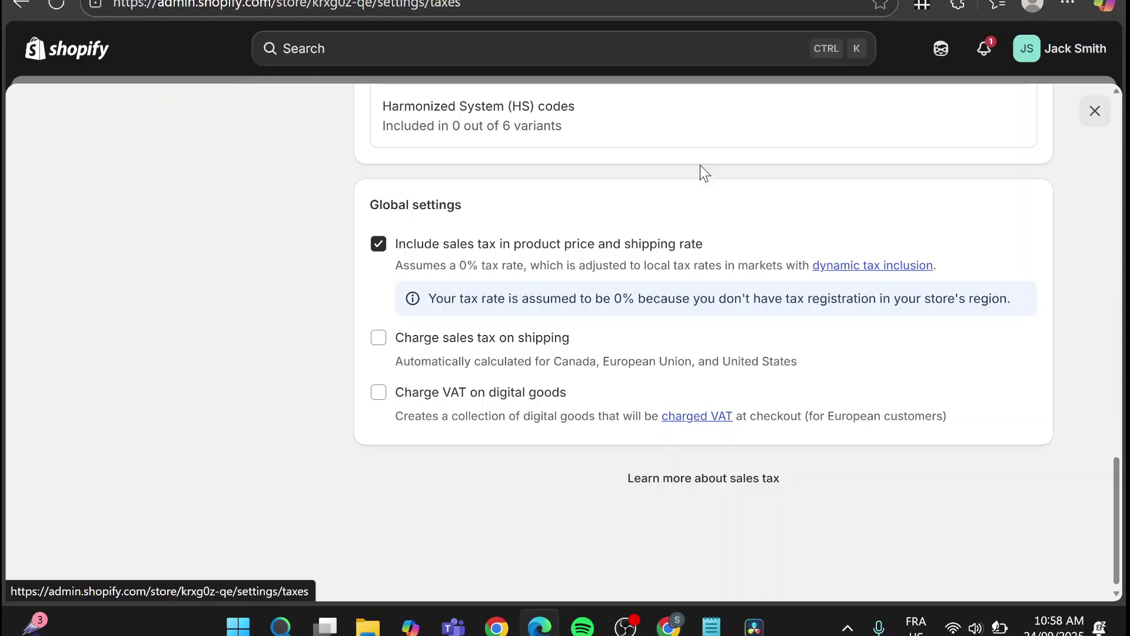
drag(372, 209, 492, 210)
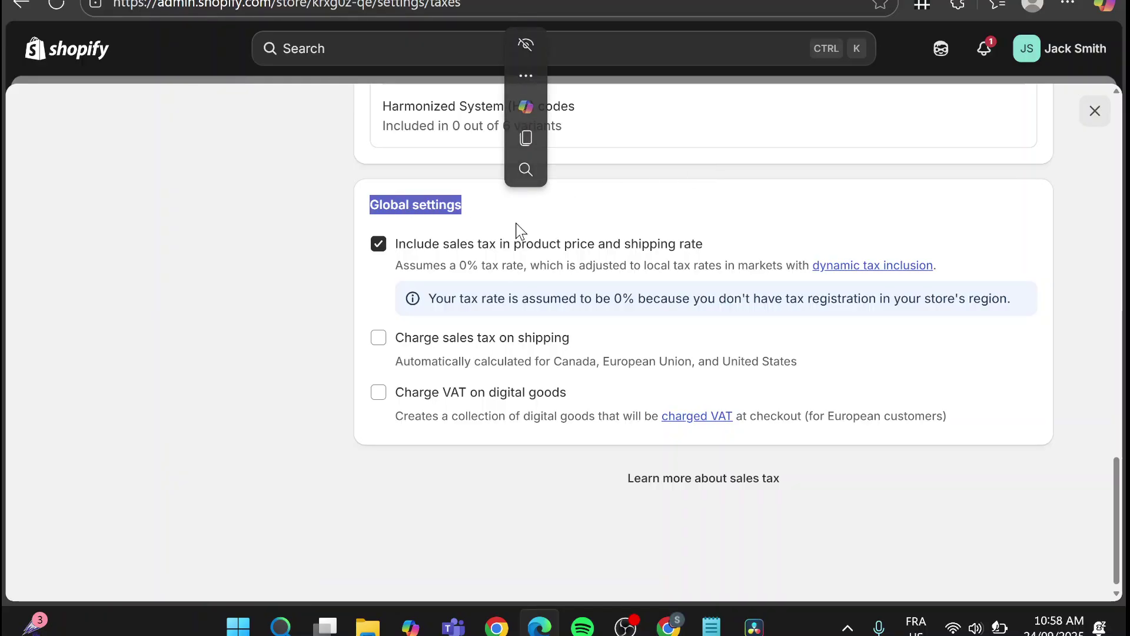
Uncheck 'Include sales tax in product price and shipping rate' and save the change.
click(479, 221)
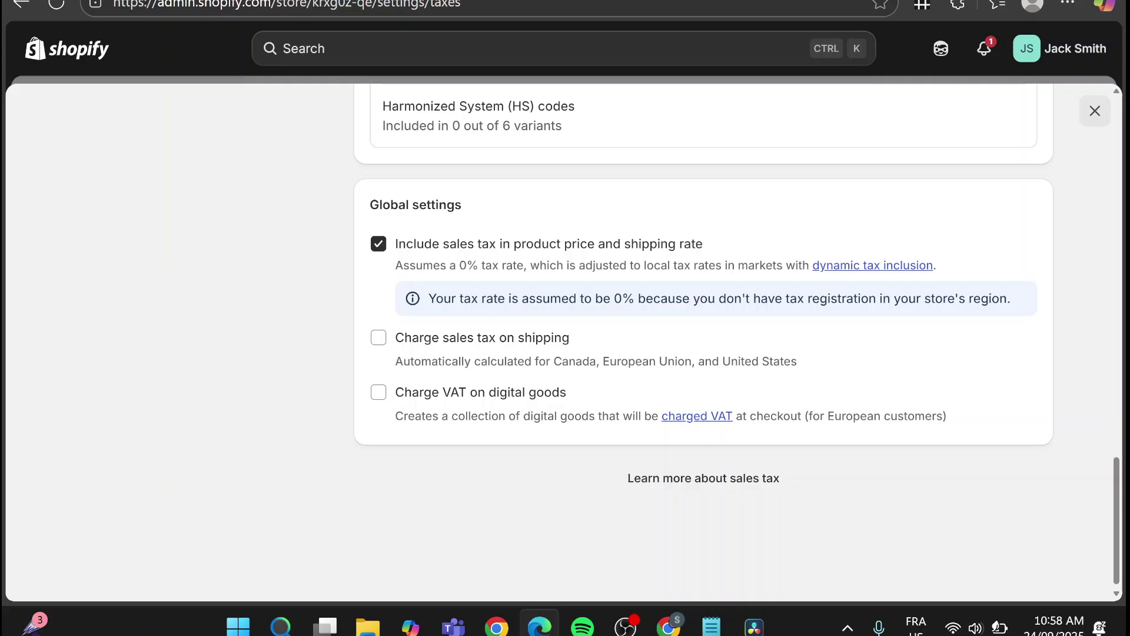
click(379, 244)
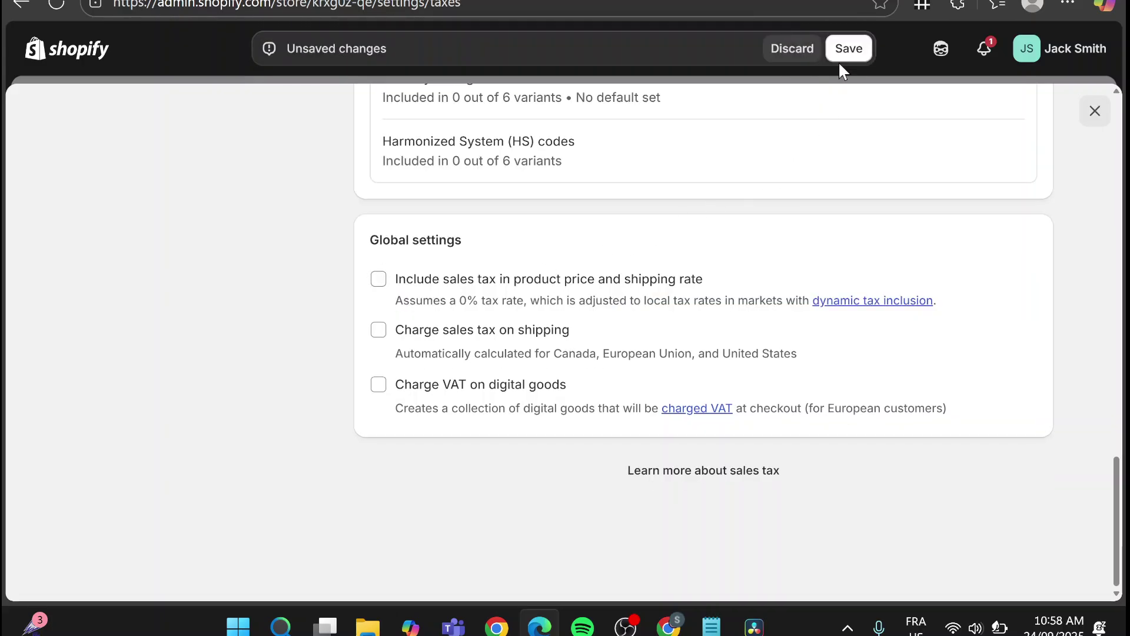
click(851, 49)
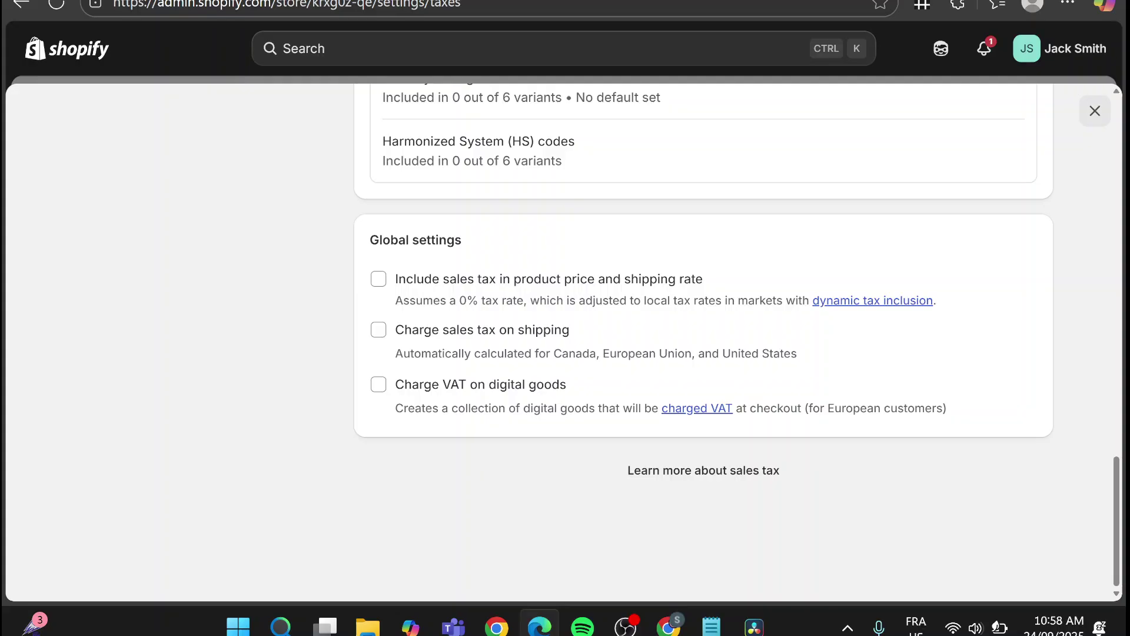
scroll(924, 262, up, 20)
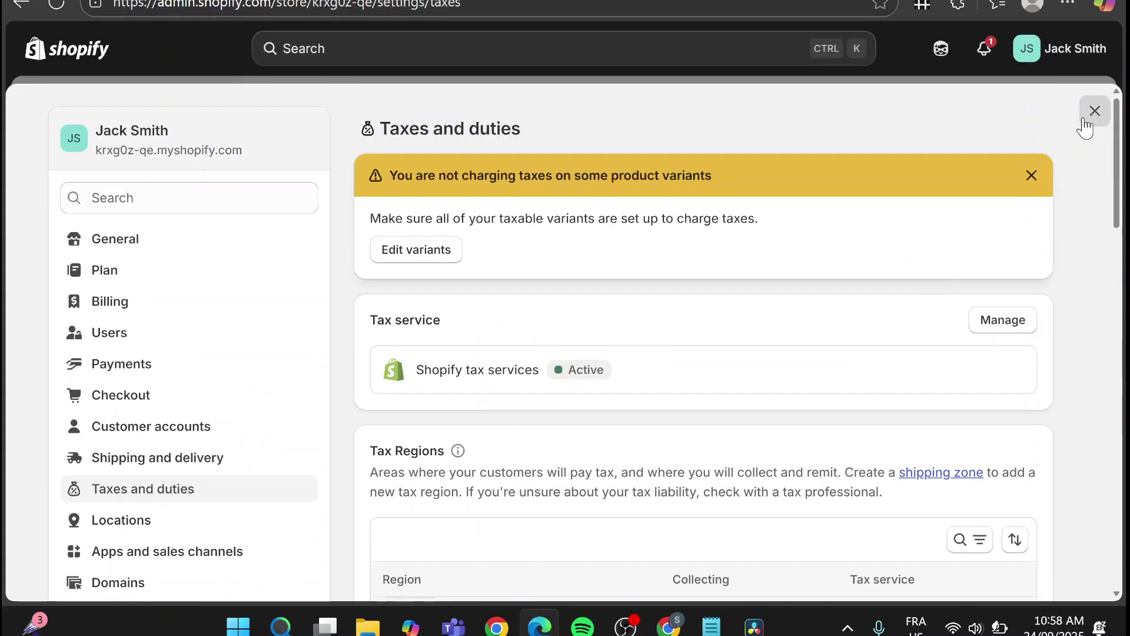
Go to Online Store > Themes and show the extra options for the current Dawn 15.4.0 theme.
click(1094, 111)
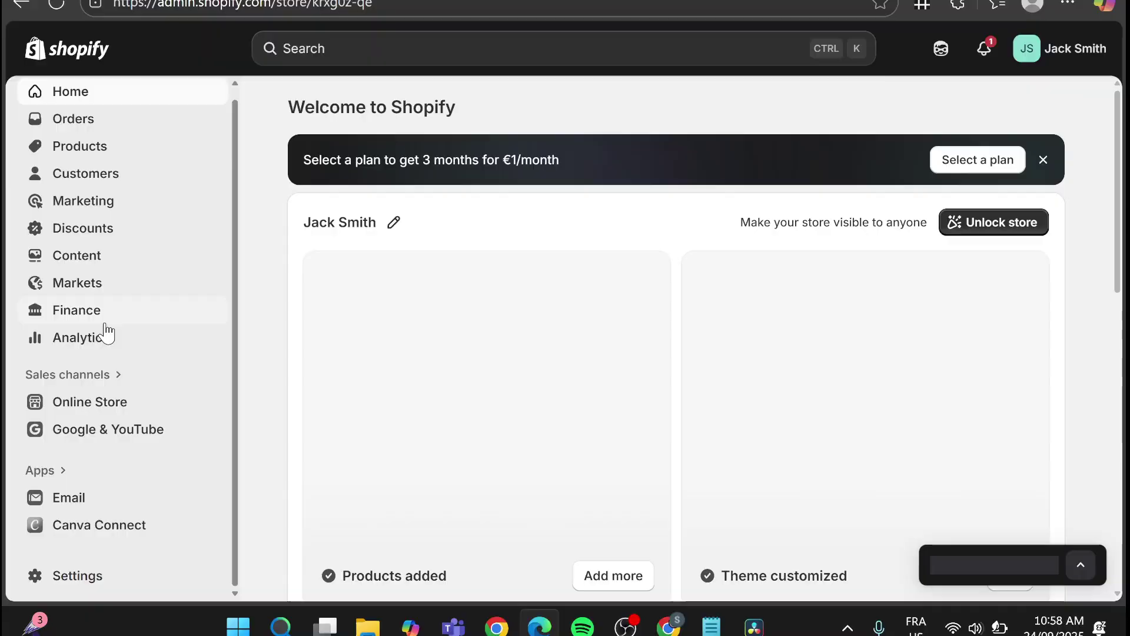
click(119, 405)
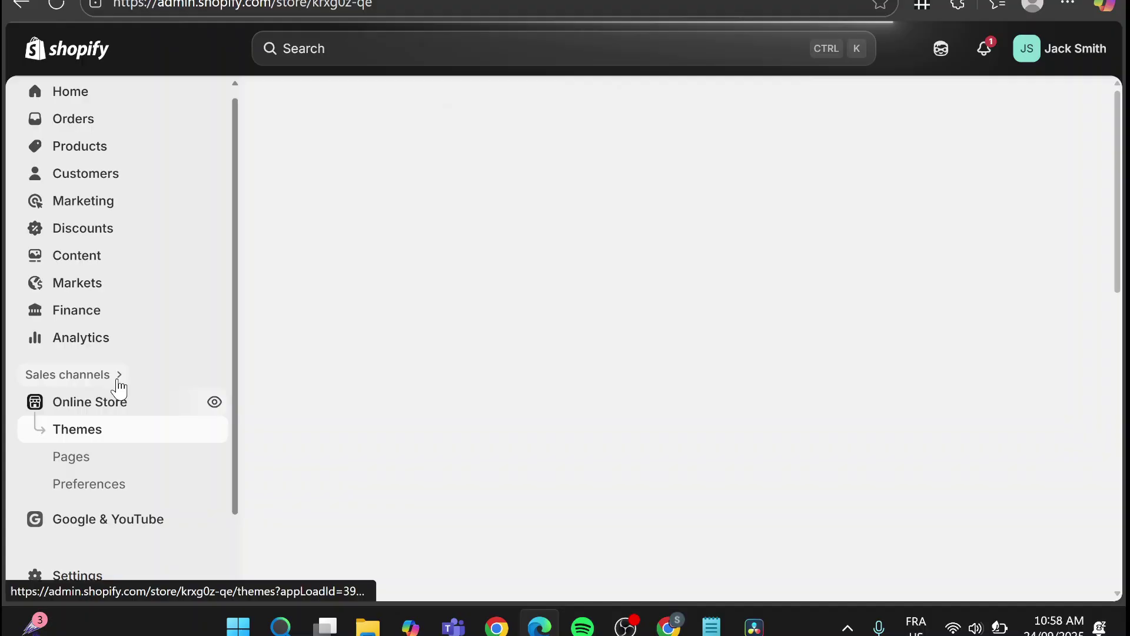
click(96, 441)
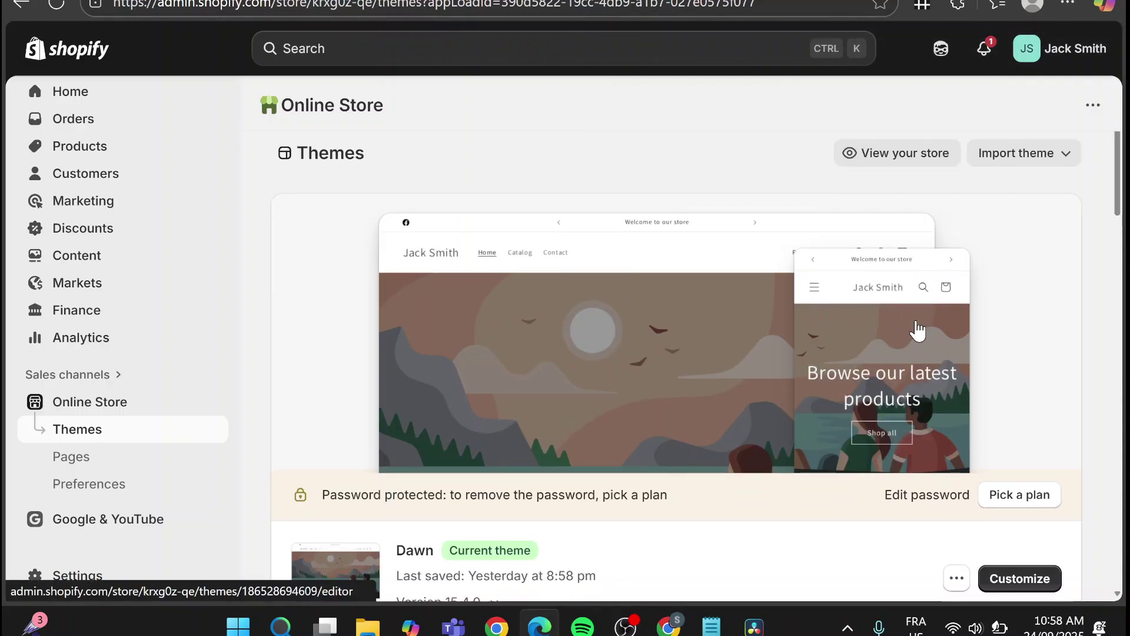
scroll(879, 358, down, 3)
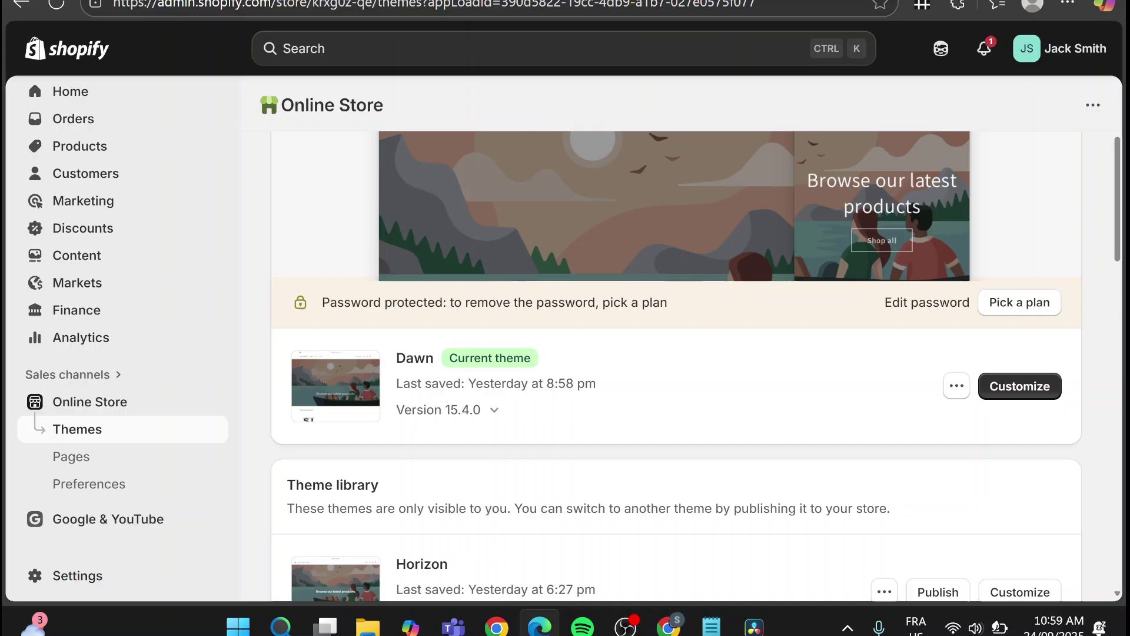
scroll(430, 369, down, 3)
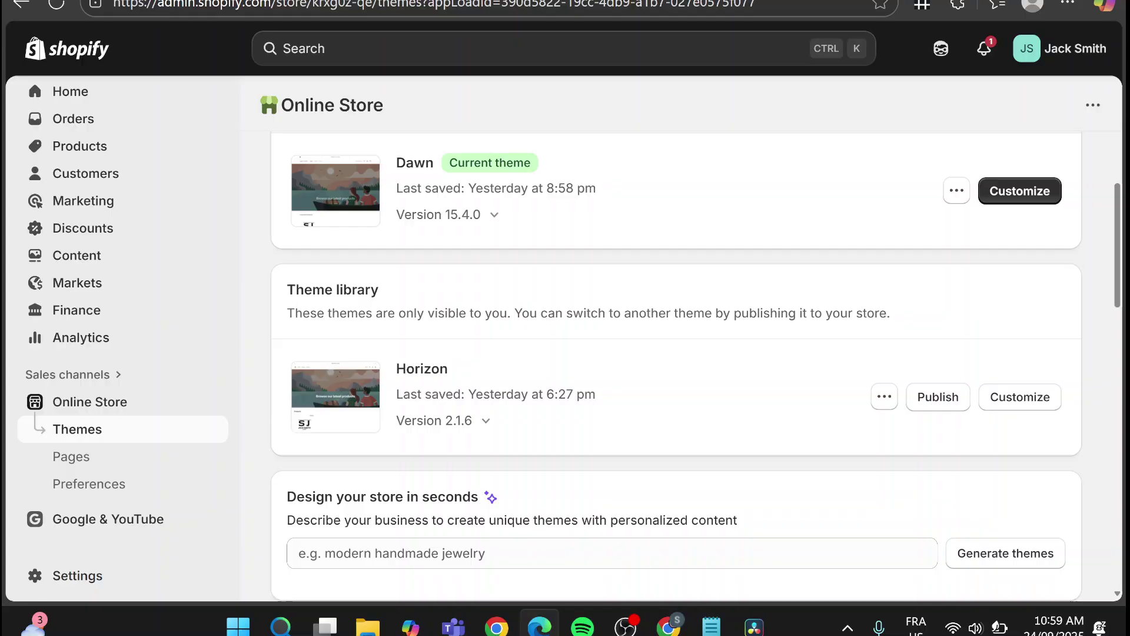
scroll(548, 384, up, 3)
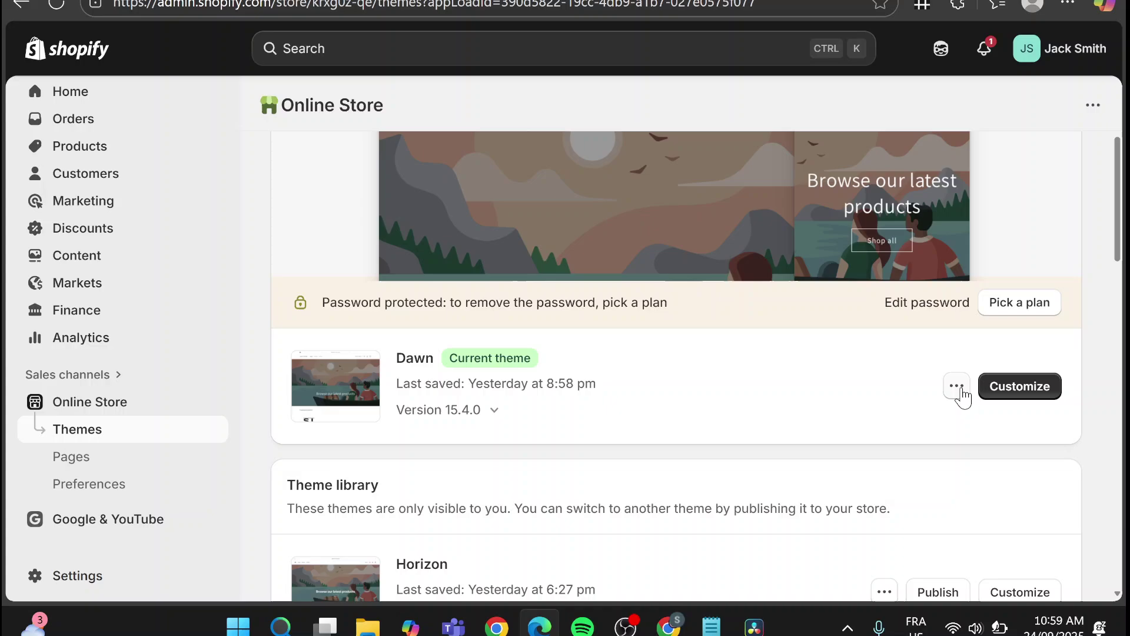
click(962, 392)
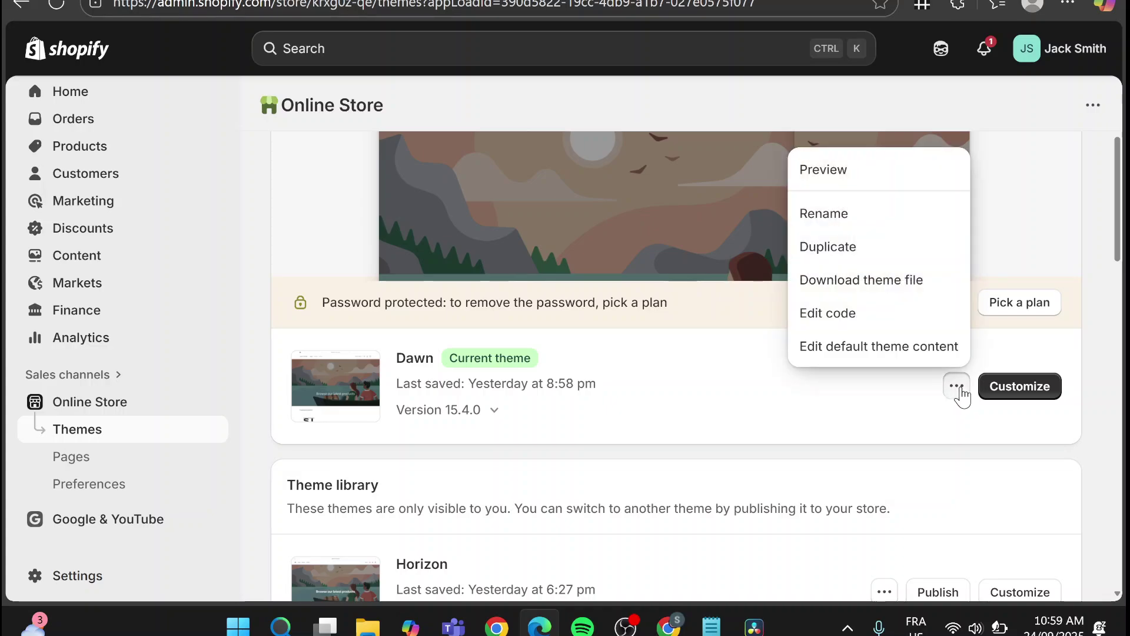
click(867, 353)
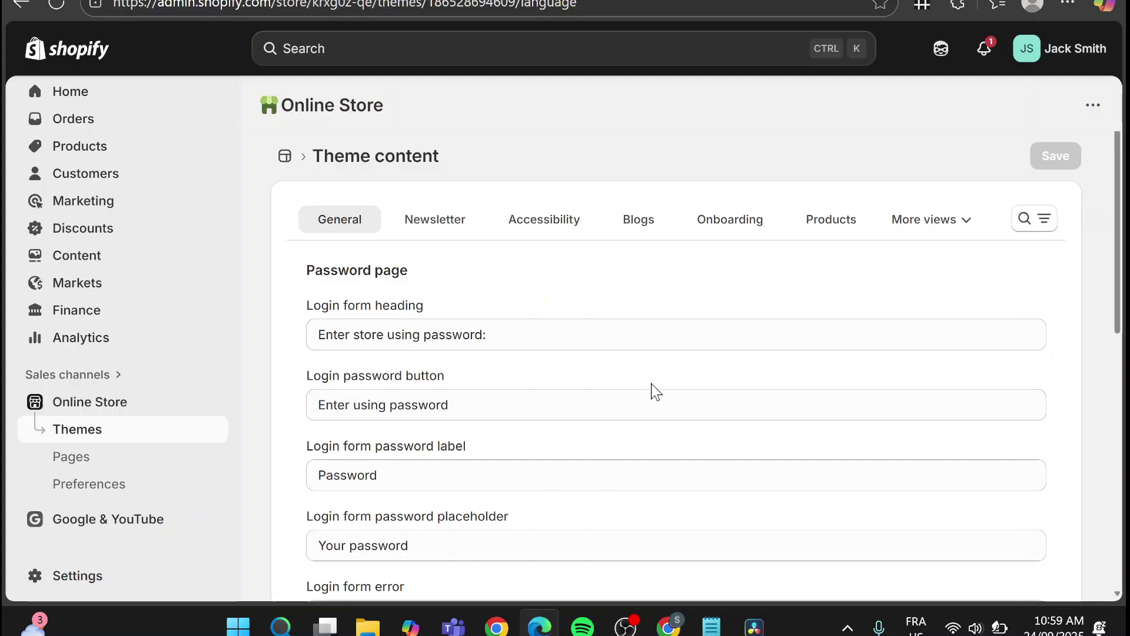
click(968, 227)
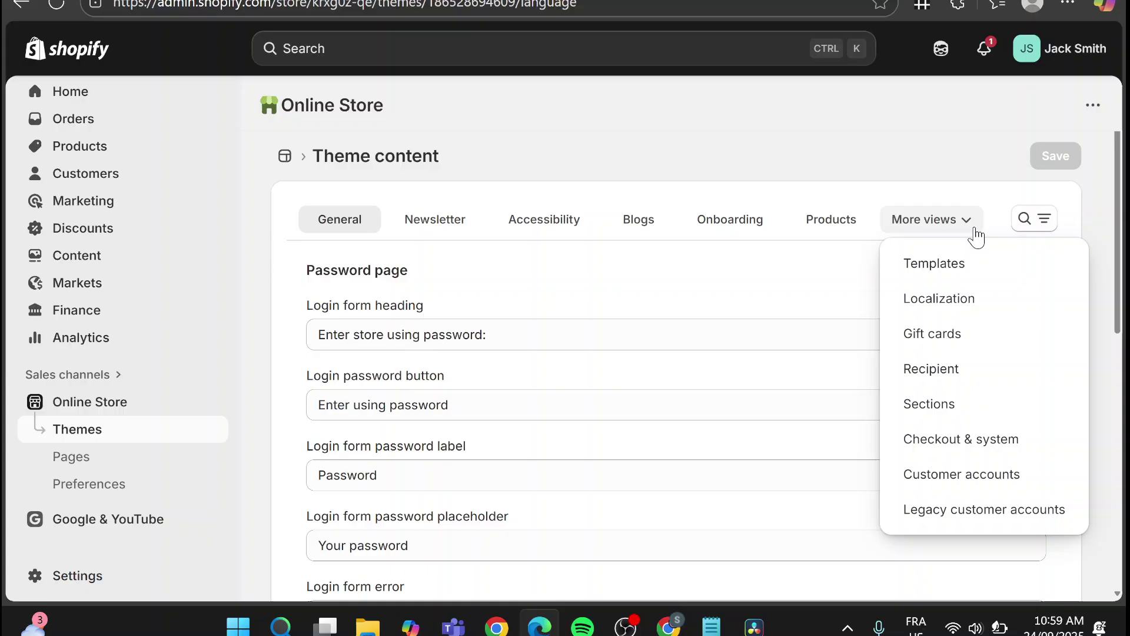
click(975, 442)
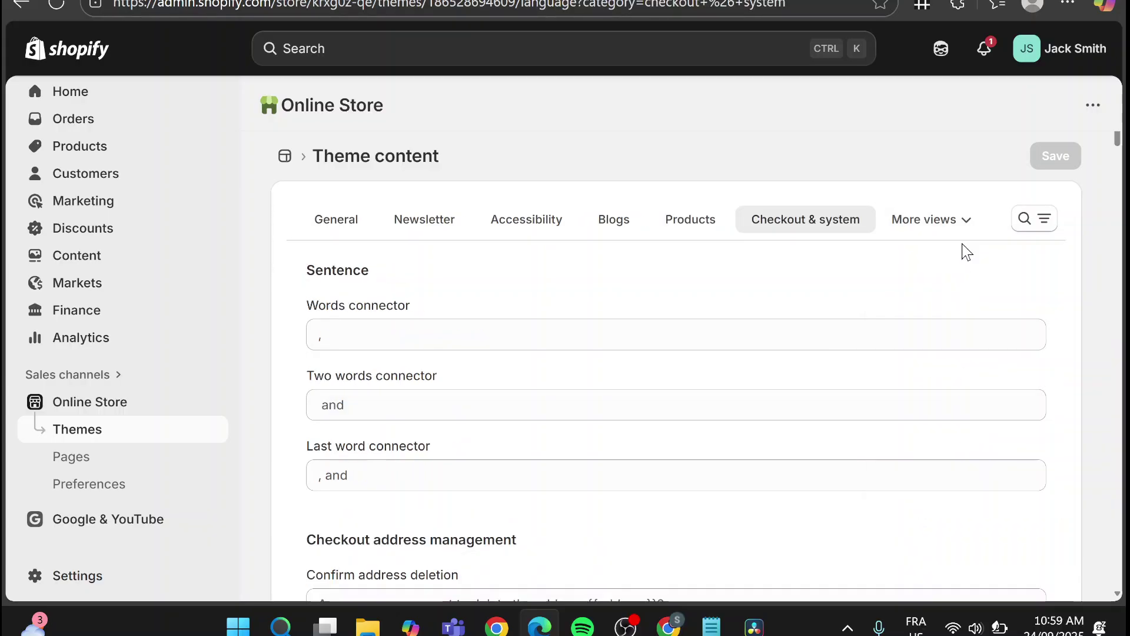
click(942, 231)
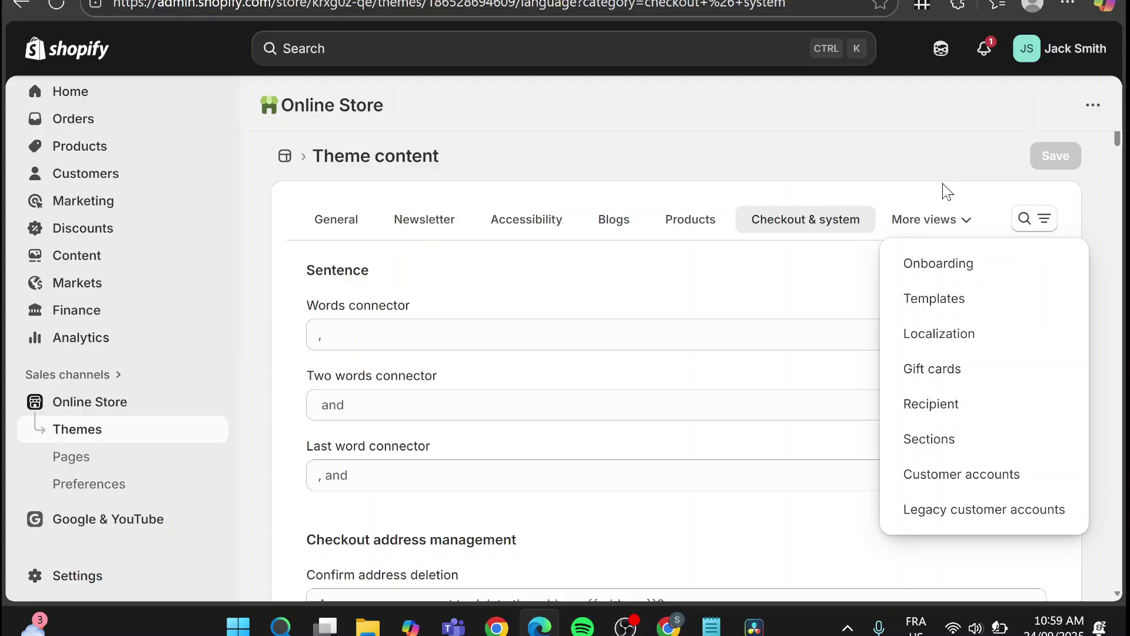
click(592, 275)
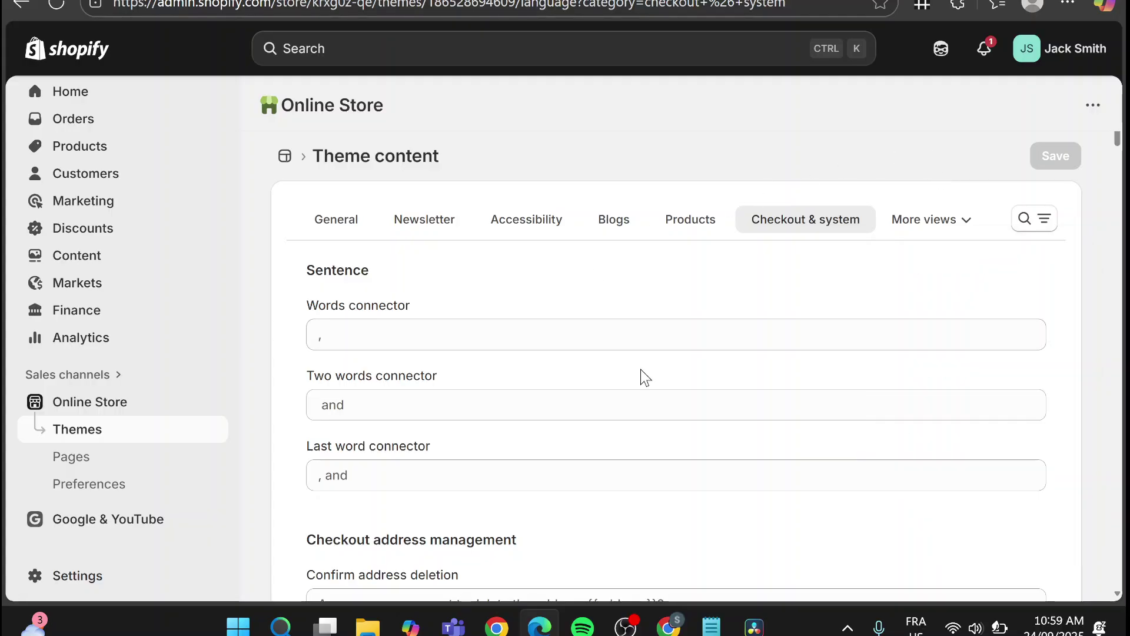
scroll(644, 377, down, 5)
scroll(652, 377, down, 3)
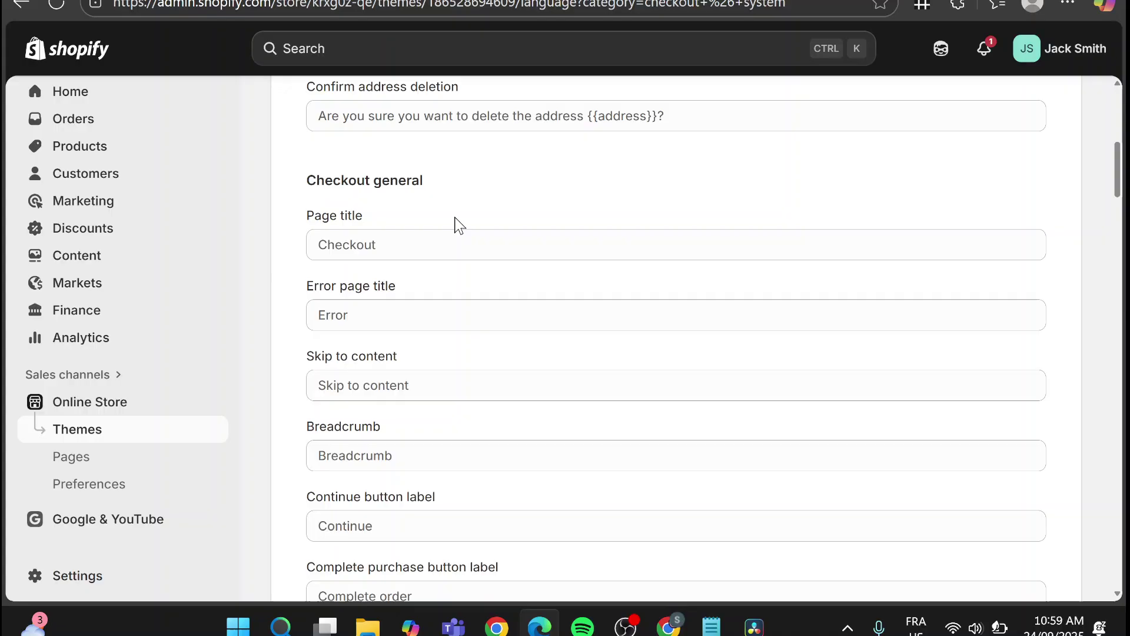
scroll(462, 228, down, 3)
scroll(492, 255, down, 7)
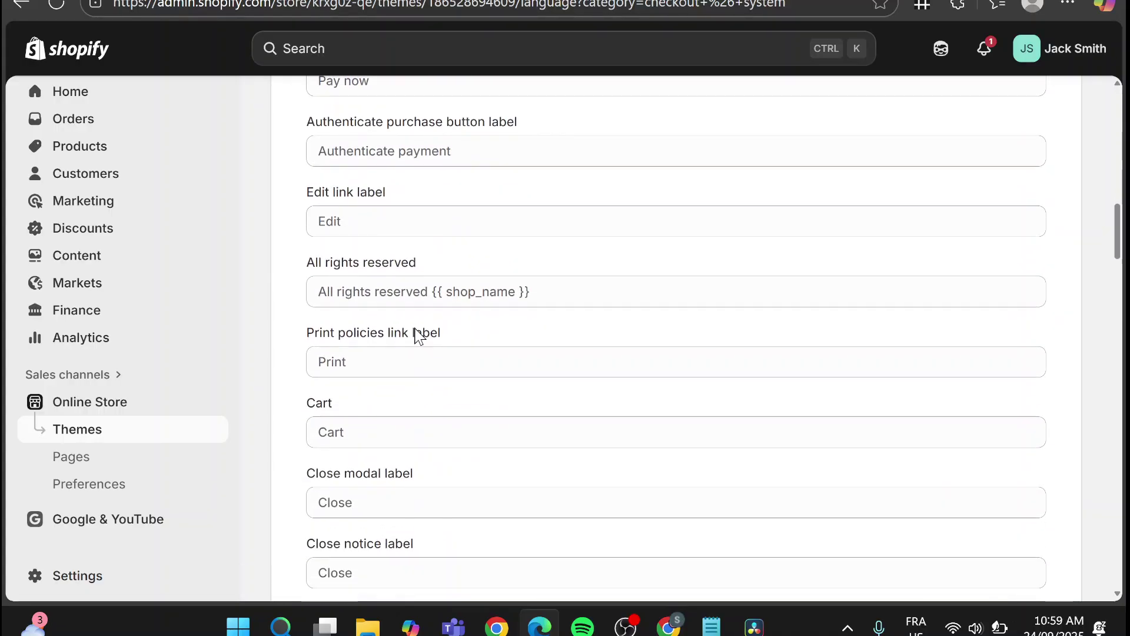
scroll(511, 335, down, 5)
scroll(517, 335, down, 10)
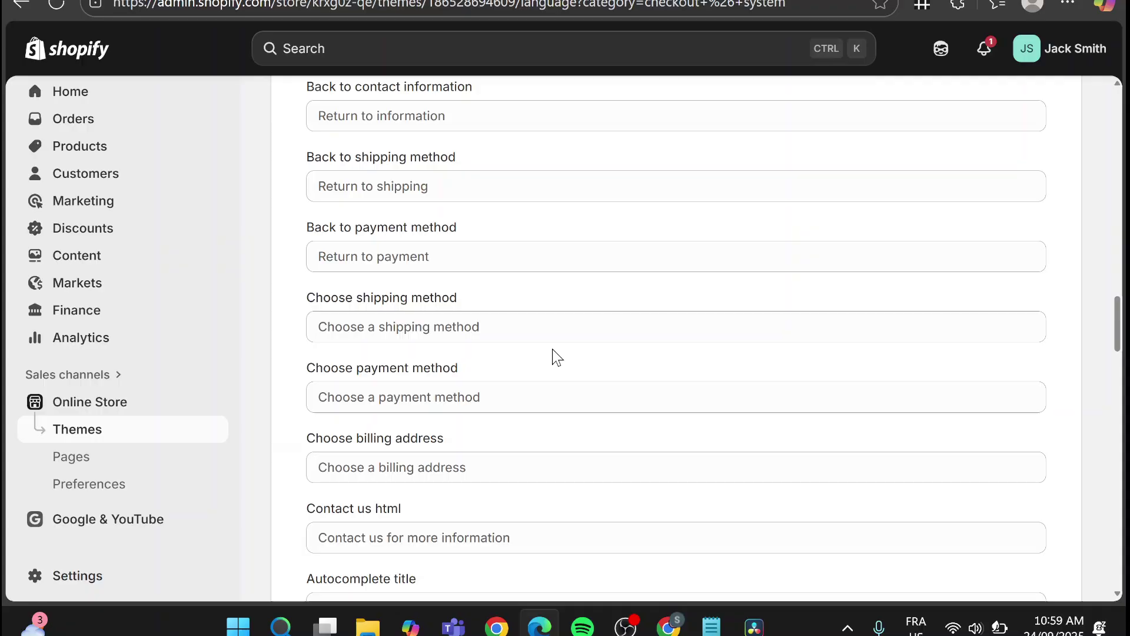
scroll(552, 357, up, 20)
scroll(656, 458, up, 2)
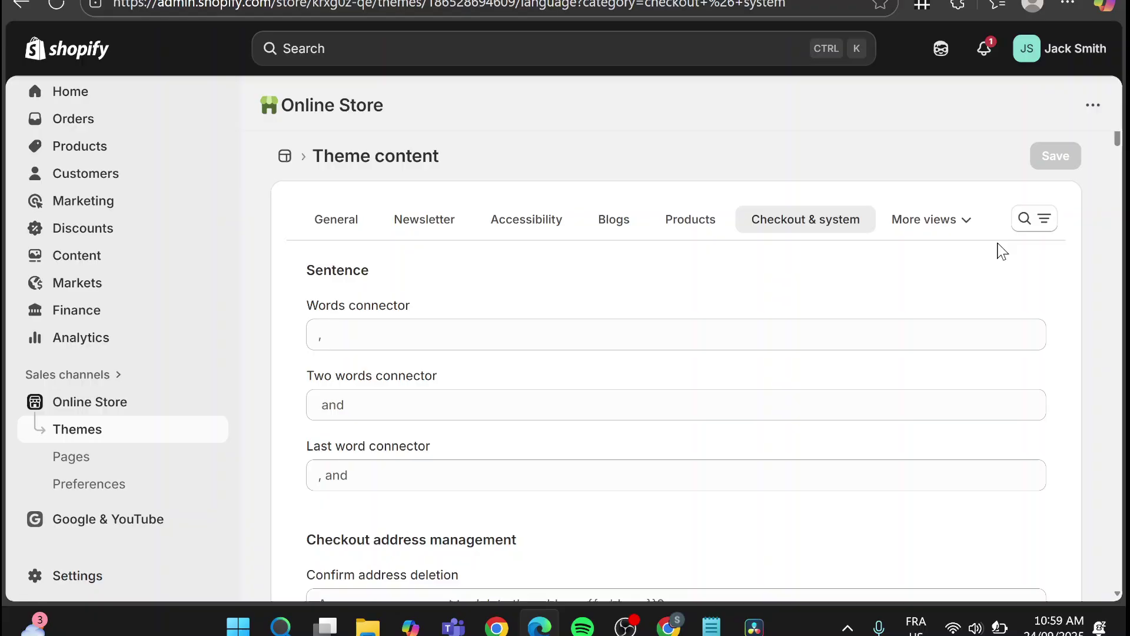
Filter the theme content by 'estimated' to list the checkout estimated-tax label fields.
click(1025, 219)
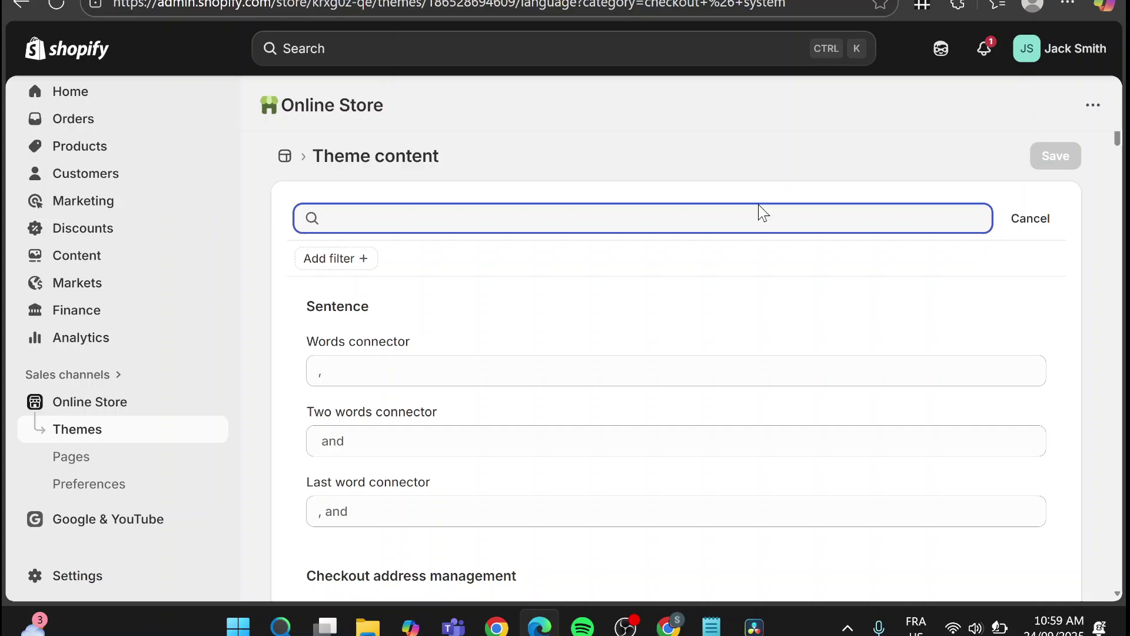
text(tax)
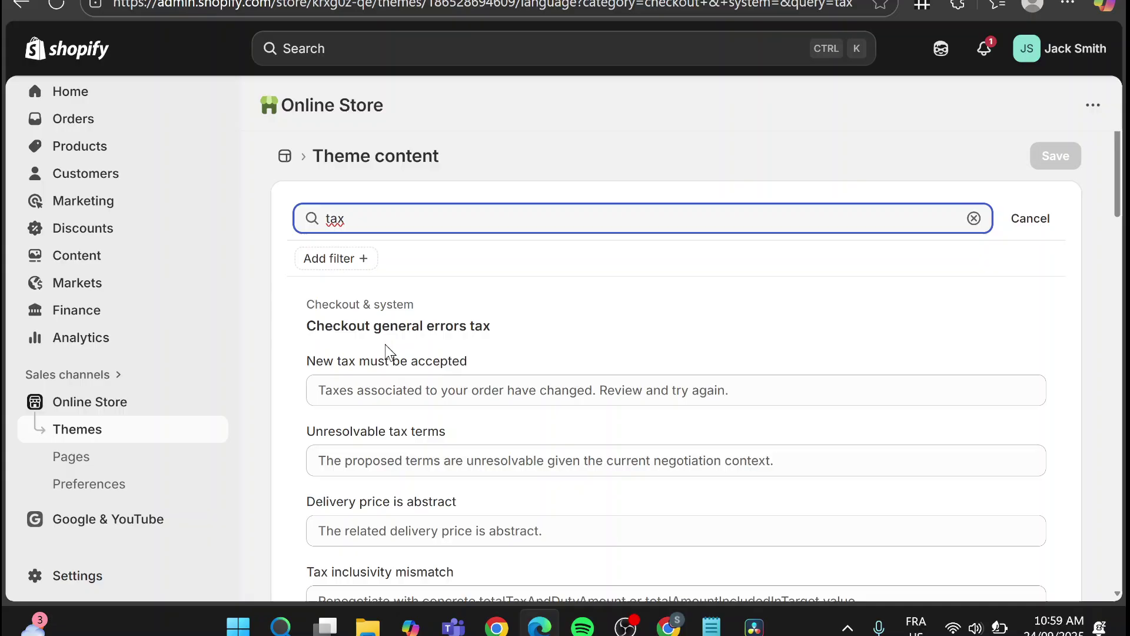
scroll(394, 332, down, 2)
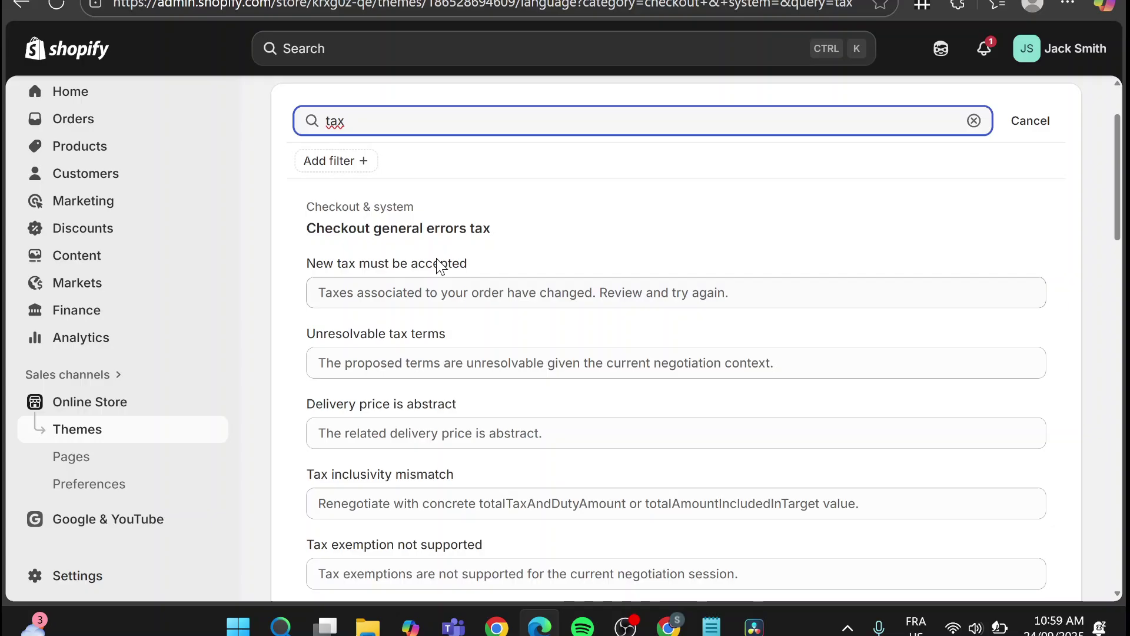
scroll(532, 293, down, 2)
scroll(533, 297, down, 4)
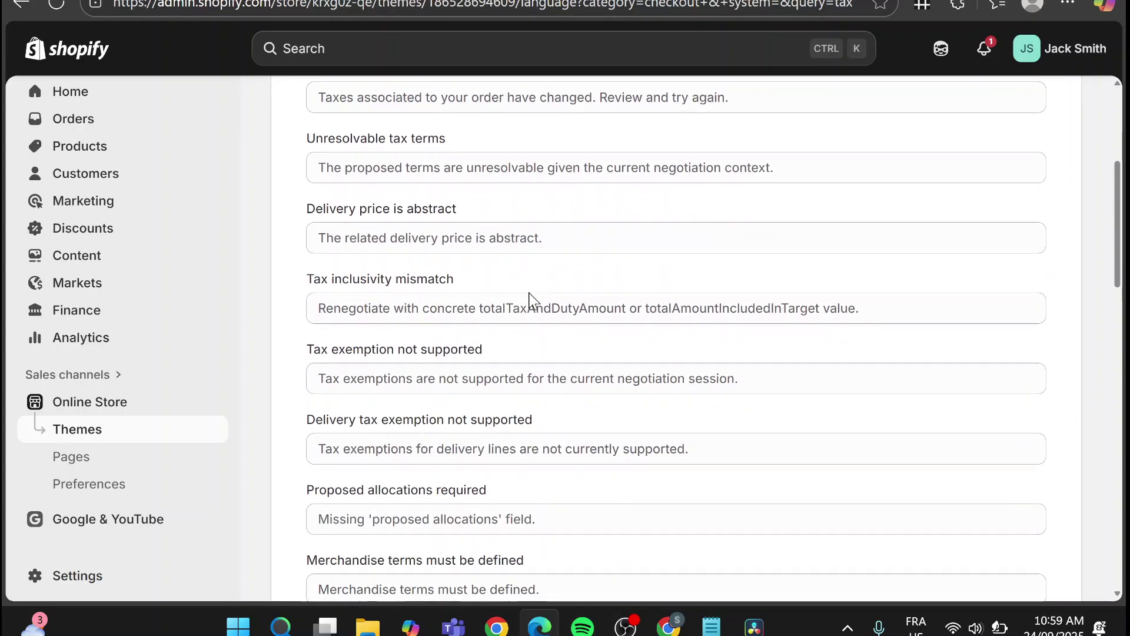
scroll(524, 288, up, 8)
key(BackSpace)
key(BackSpace)
key(BackSpace)
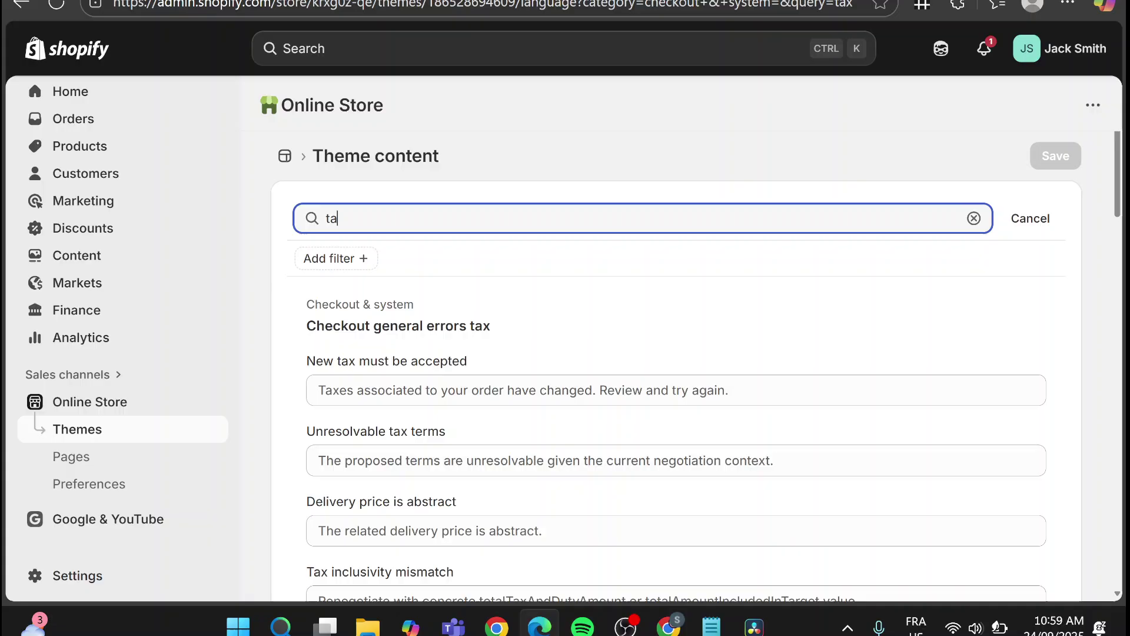
text(es)
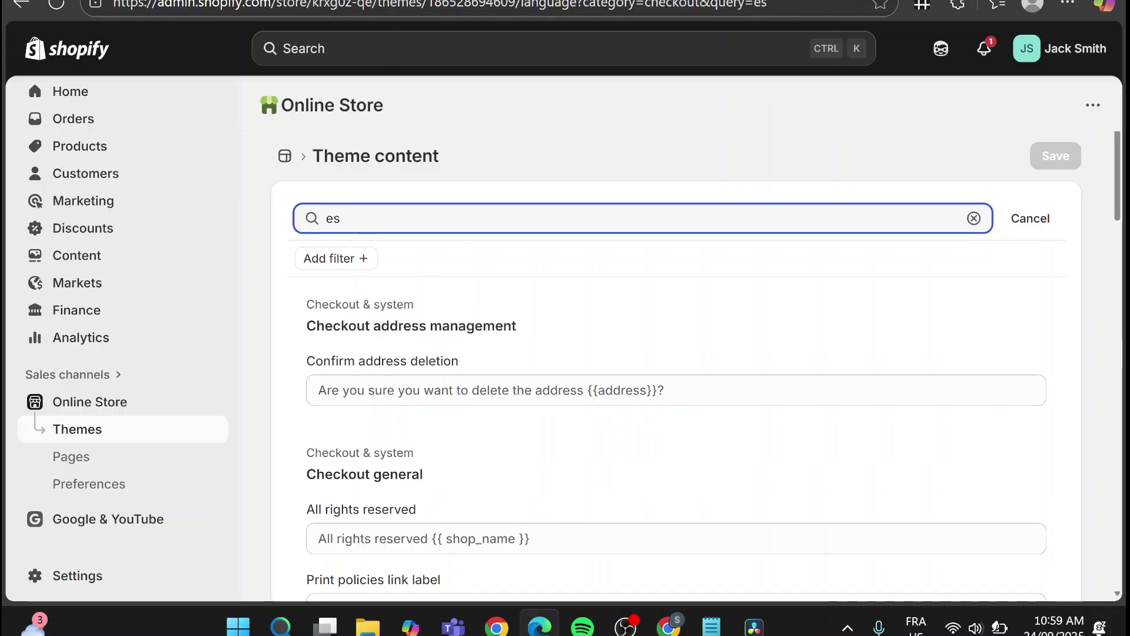
text(tmated)
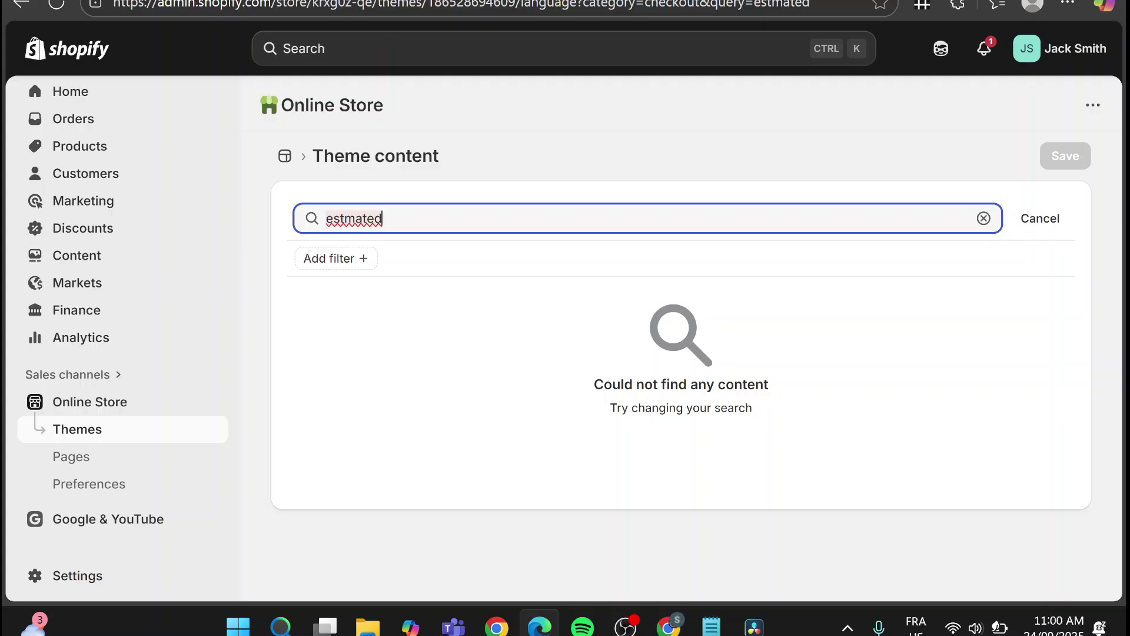
click(345, 218)
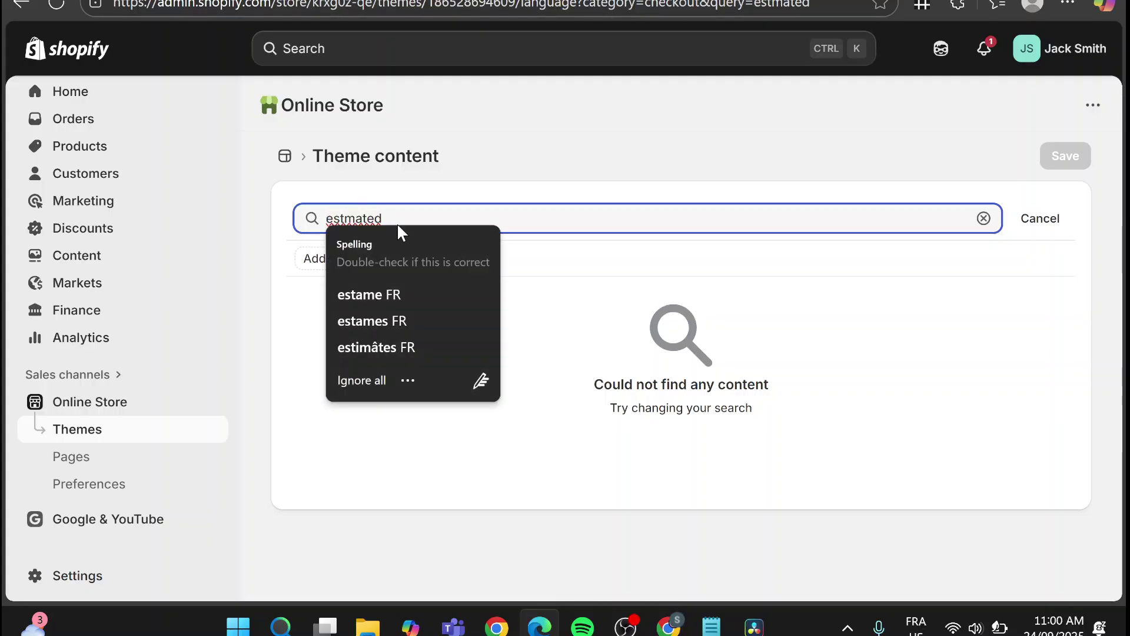
text(i)
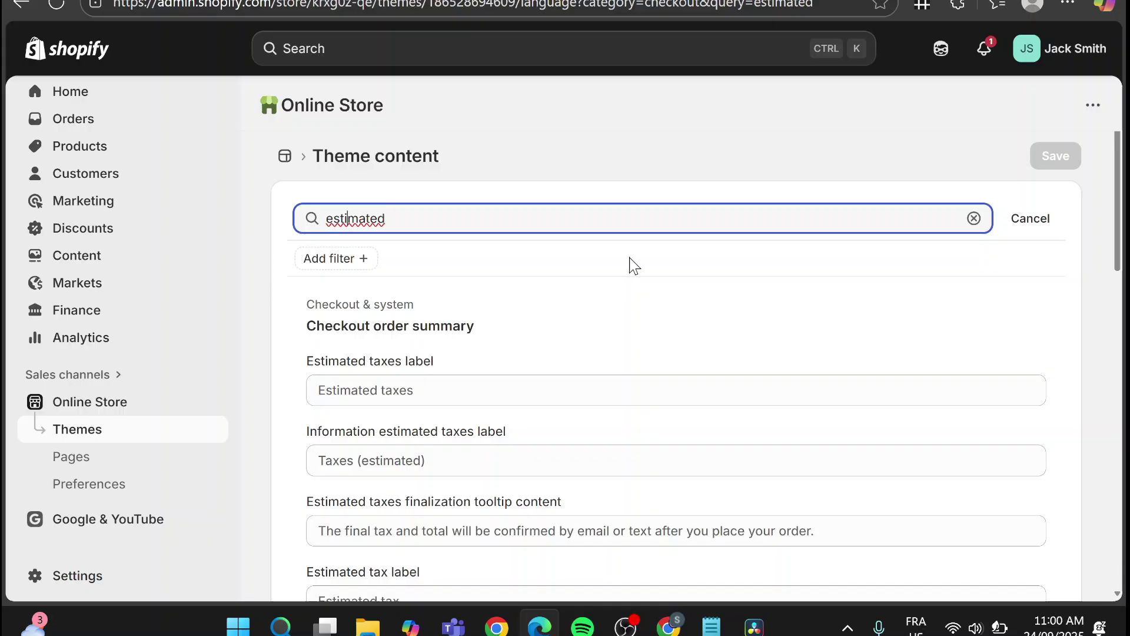
Change the Estimated taxes label to '.' and save the theme content.
click(318, 389)
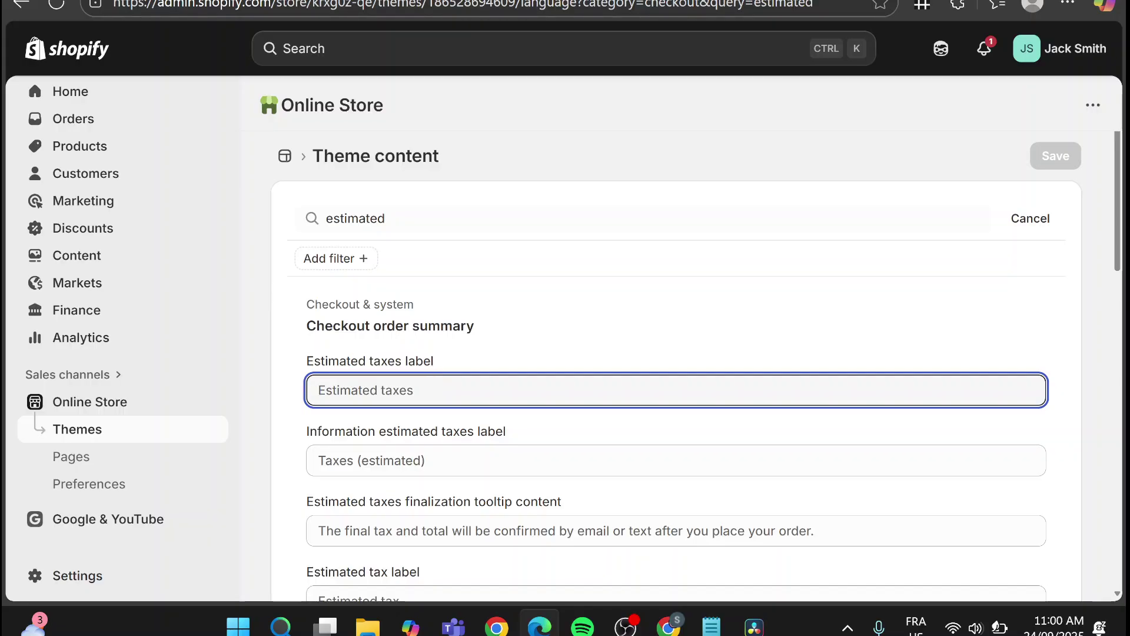
text(.)
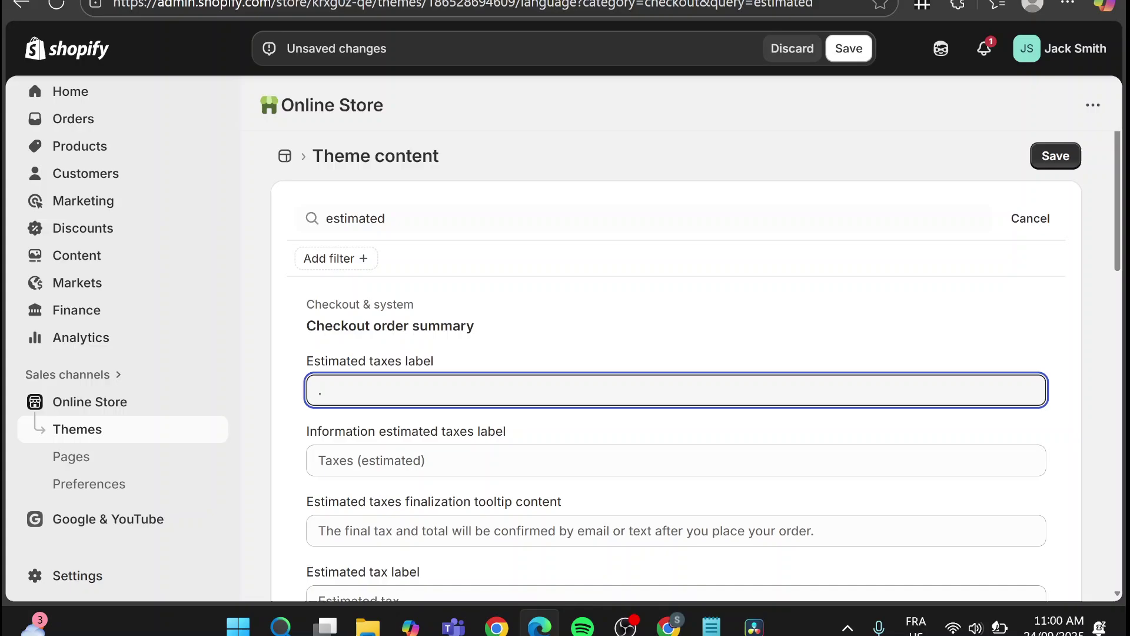
click(1044, 159)
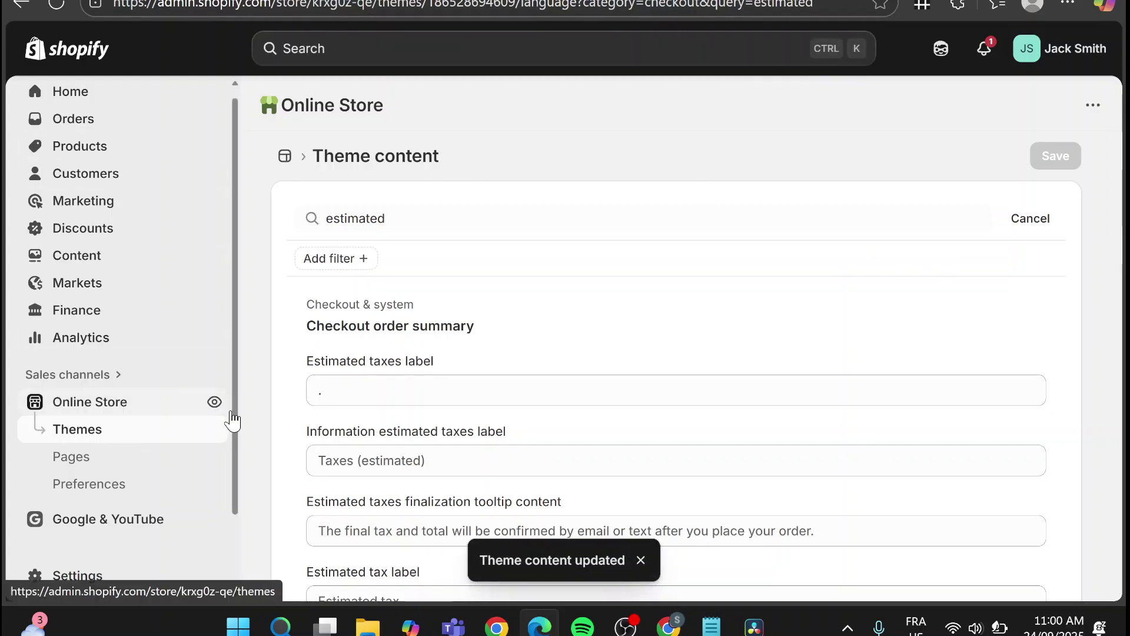
Set the Information estimated taxes label and Estimated tax label to '.' and save.
scroll(518, 338, down, 2)
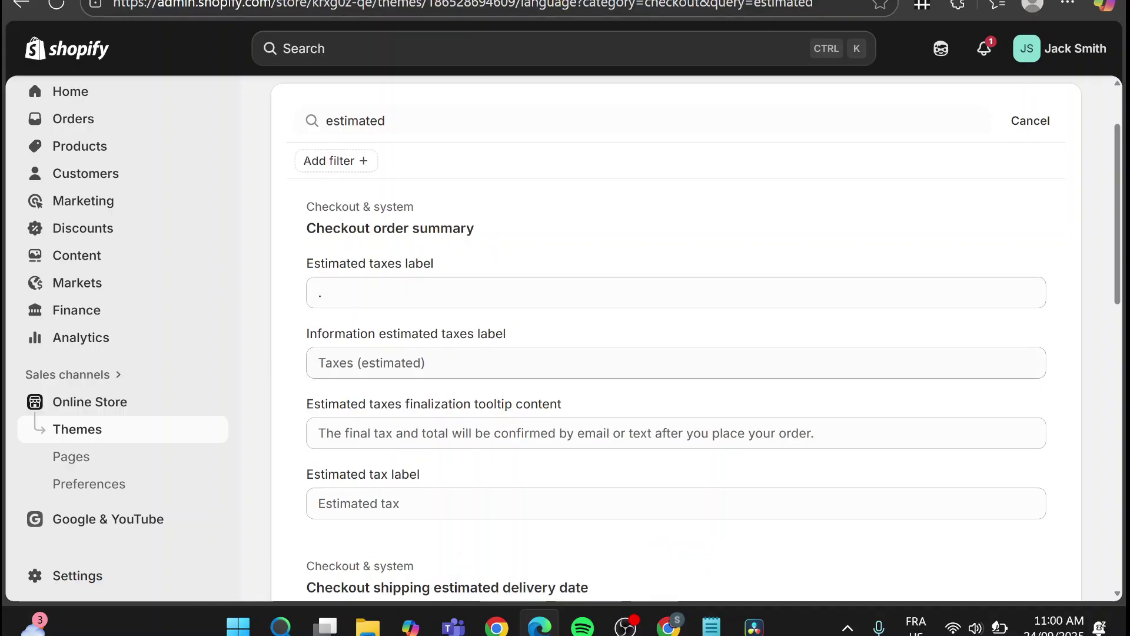
click(525, 360)
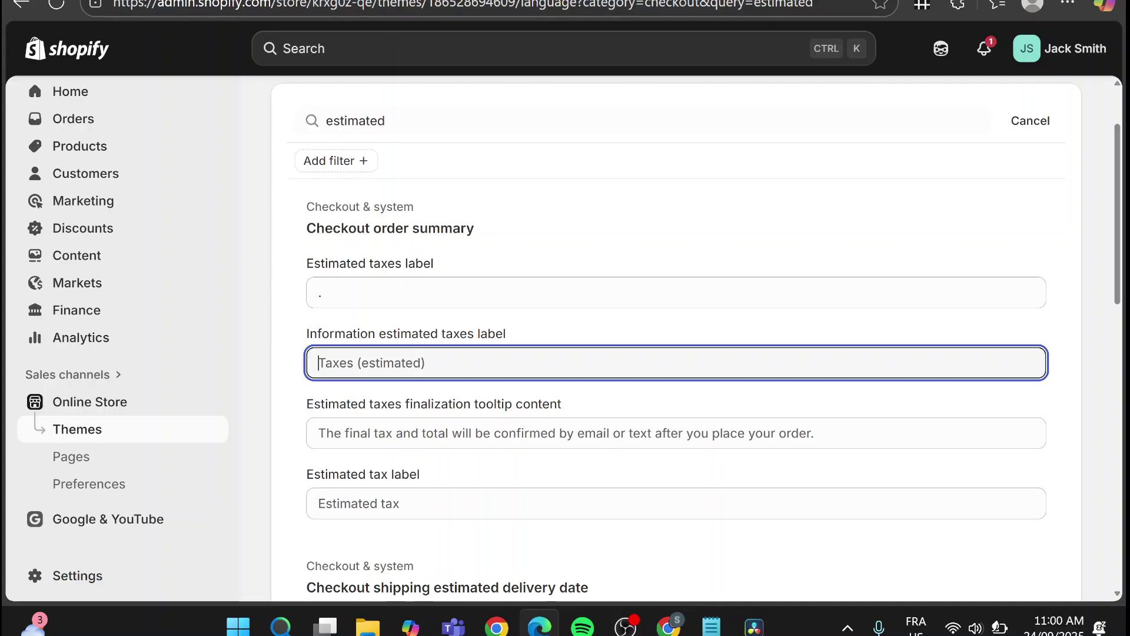
text(.)
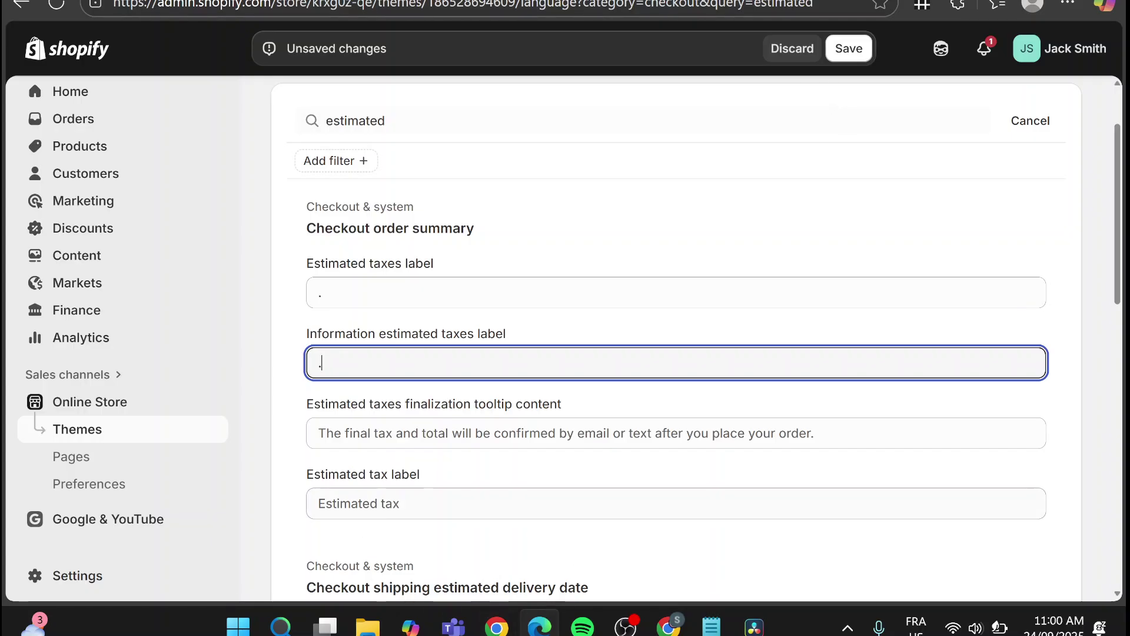
click(353, 503)
text(.)
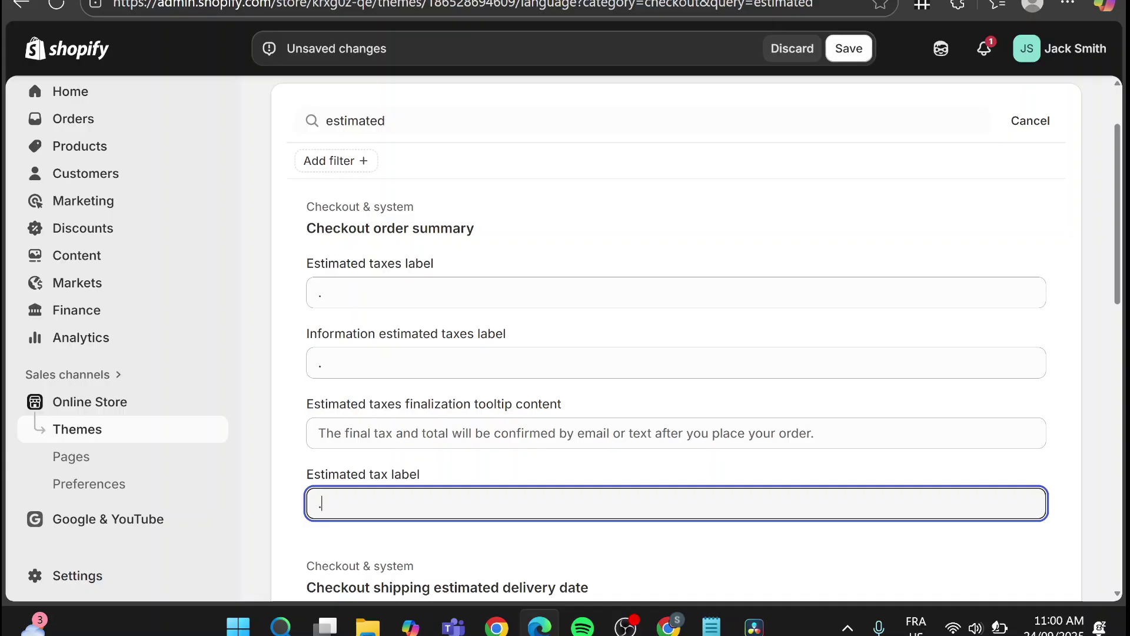
click(849, 49)
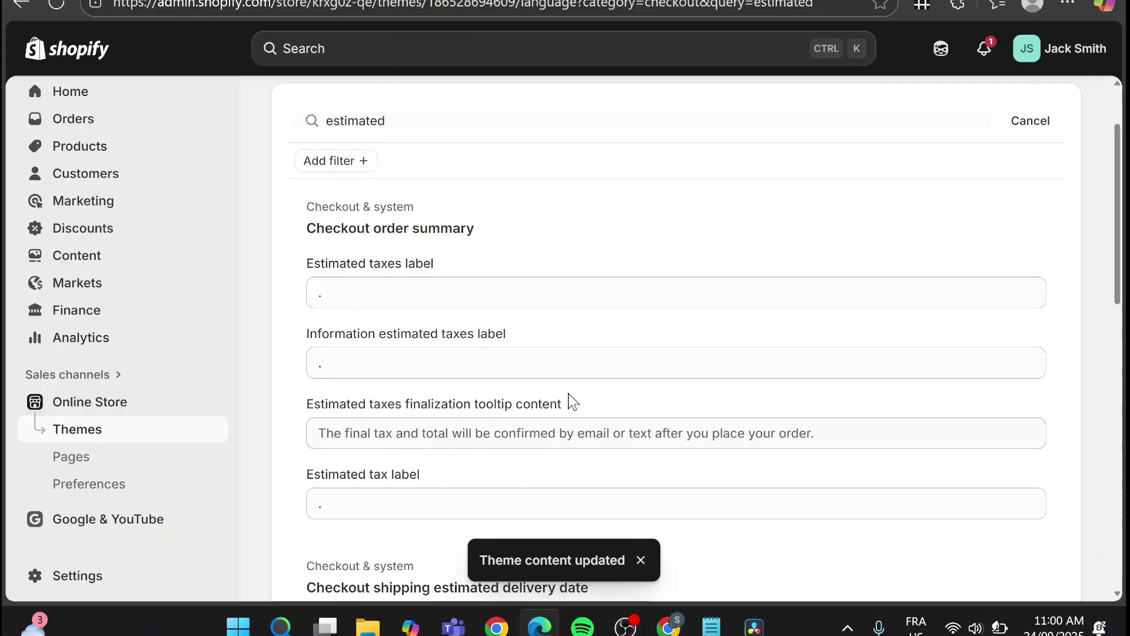
Close the content search, return to Home, and dismiss the 'Select a plan' banner.
click(1030, 120)
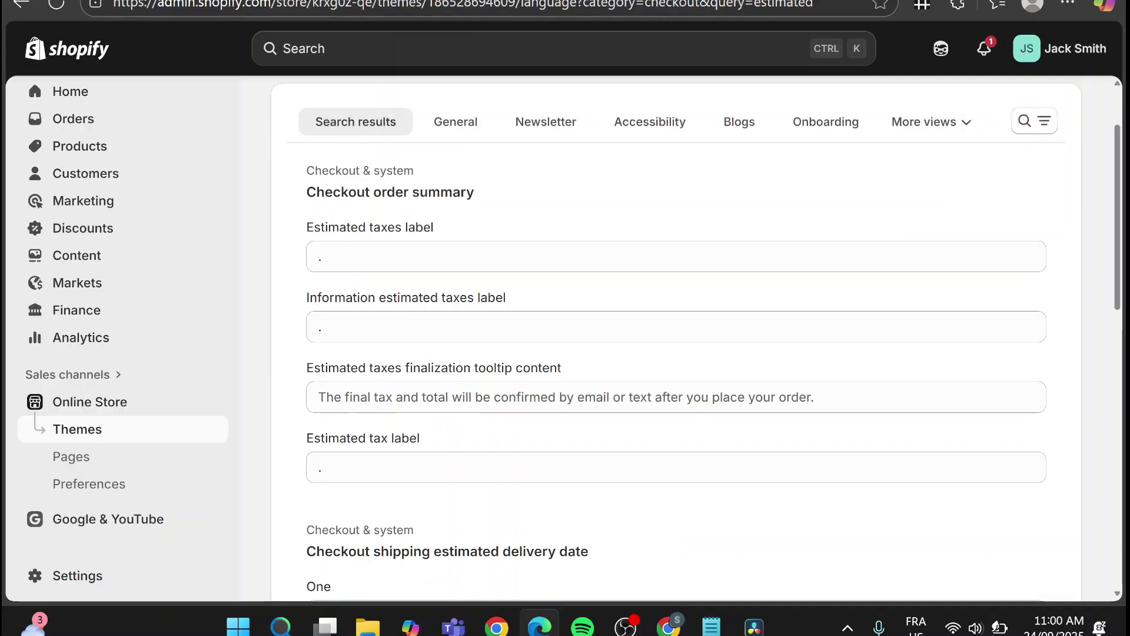
click(101, 110)
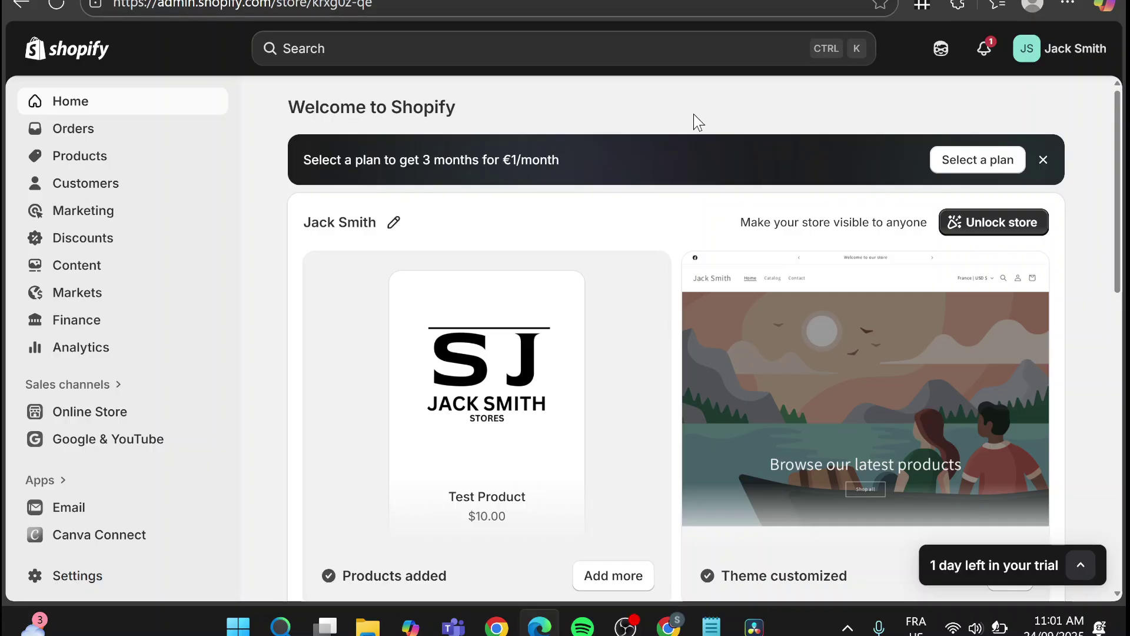
click(1043, 159)
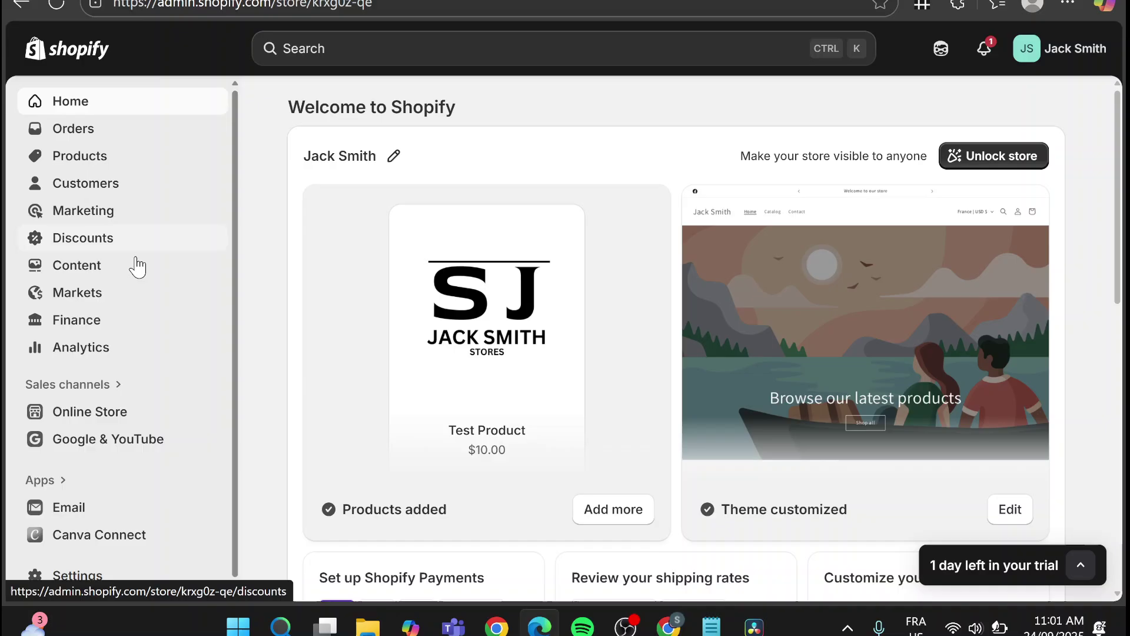